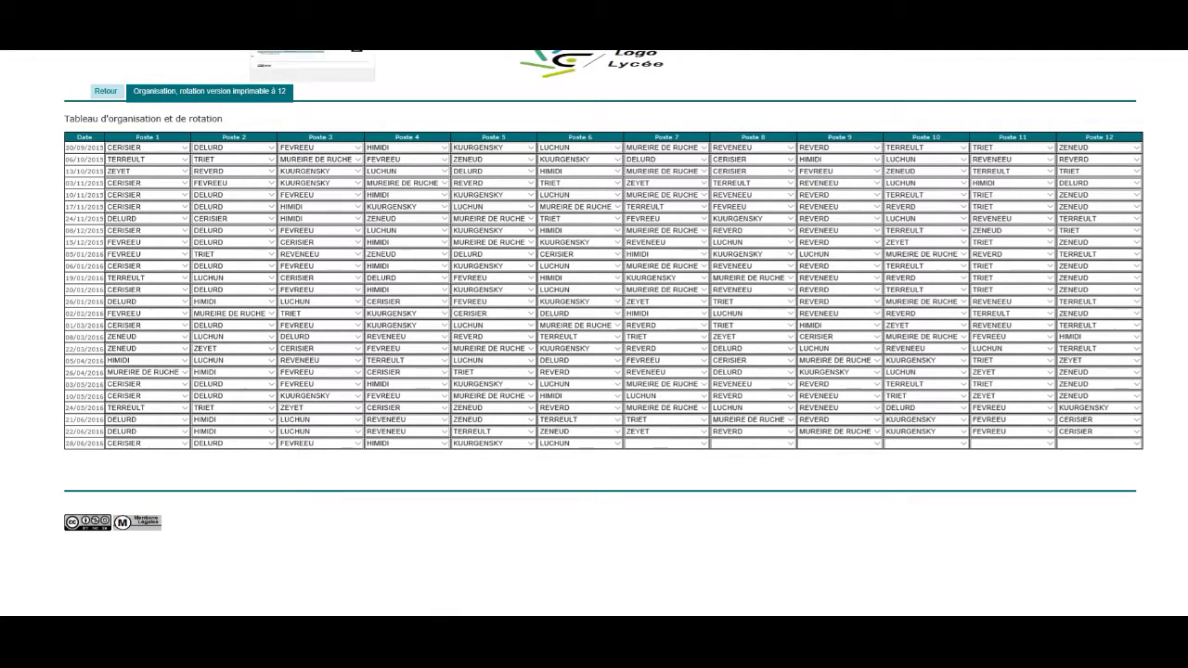
Step: Leave the printable rotation table and set the new training contract's date to 27/07/2016
{"action": "left_click", "coordinate": [108, 92]}
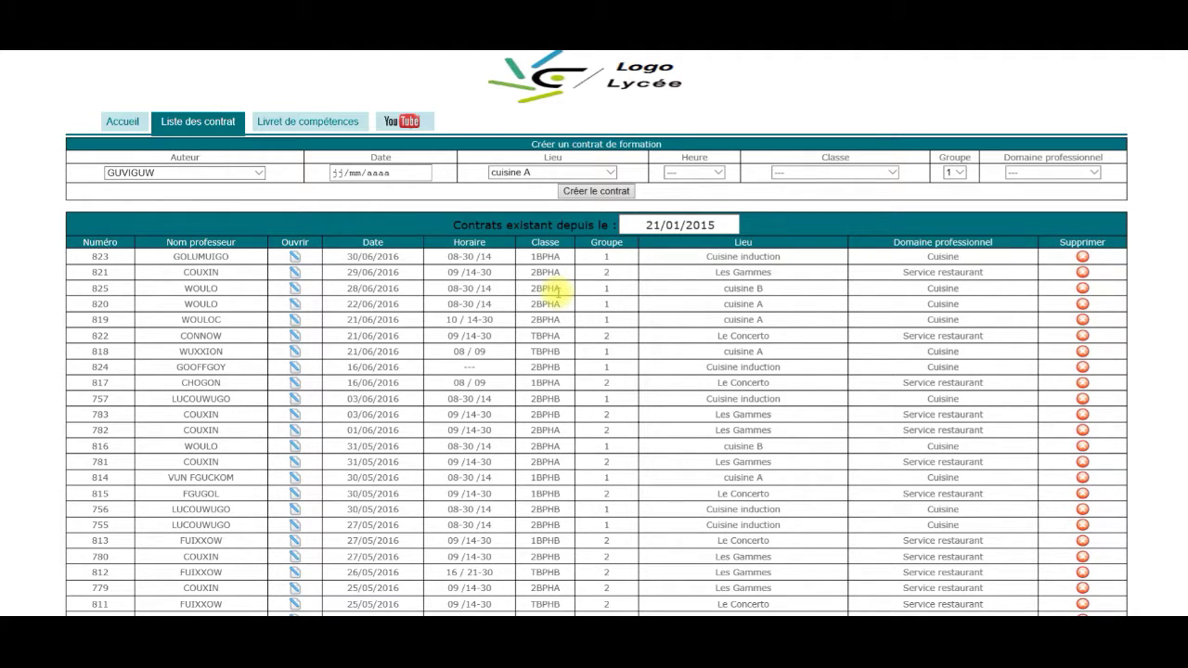
{"action": "left_click", "coordinate": [384, 176]}
{"action": "left_click", "coordinate": [394, 178]}
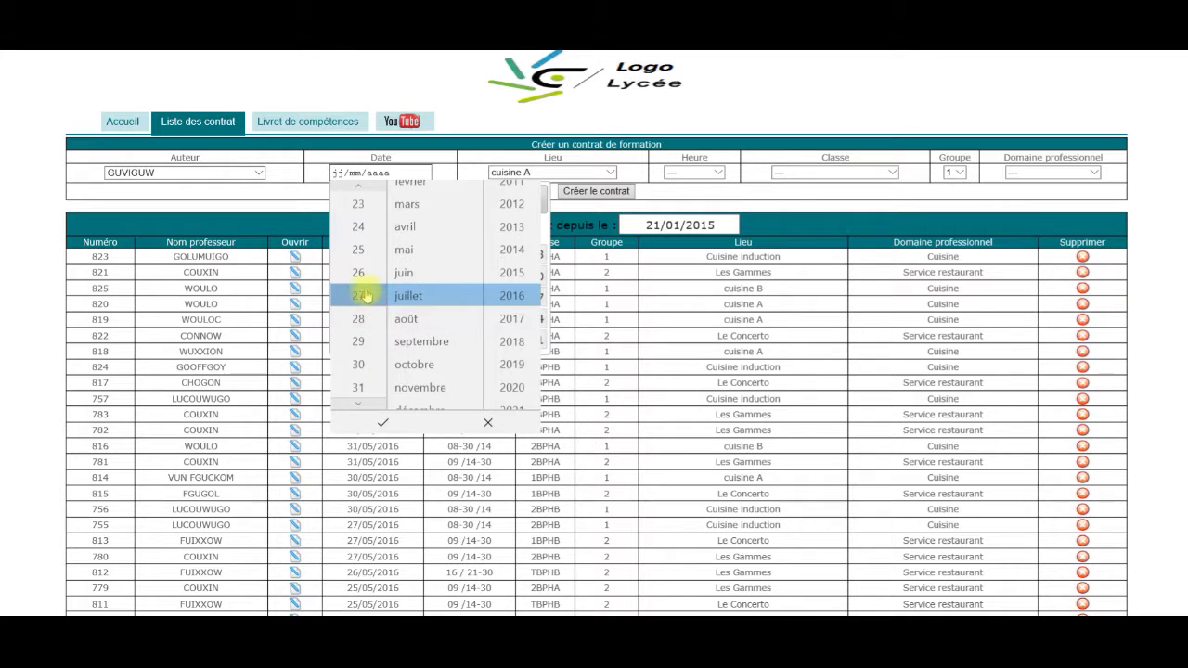
{"action": "left_click", "coordinate": [382, 423]}
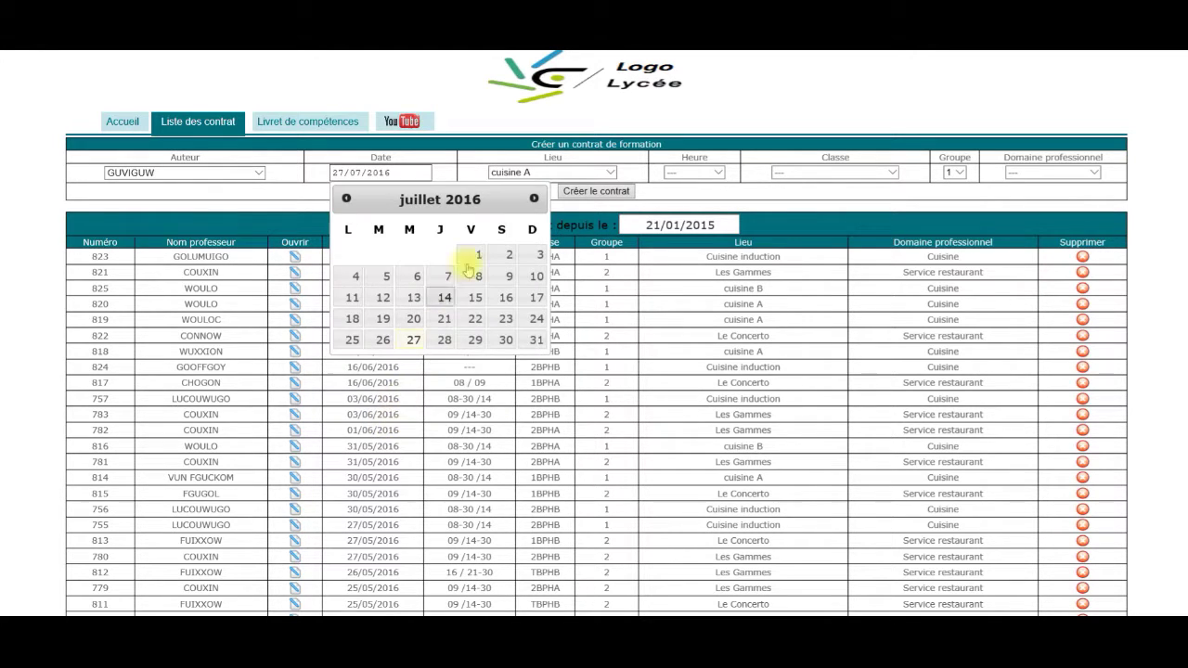
{"action": "left_click", "coordinate": [413, 340]}
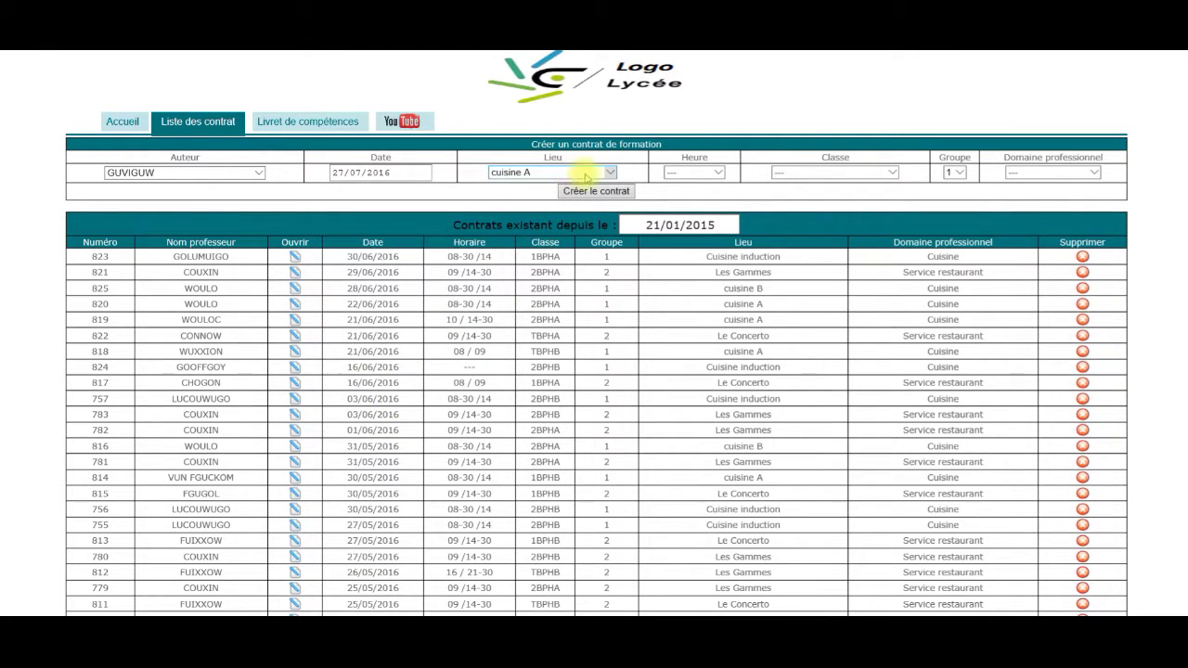
Step: Keep cuisine A as the new contract's location and set its time slot to 08-30 /14
{"action": "left_click", "coordinate": [612, 173]}
{"action": "left_click", "coordinate": [594, 180]}
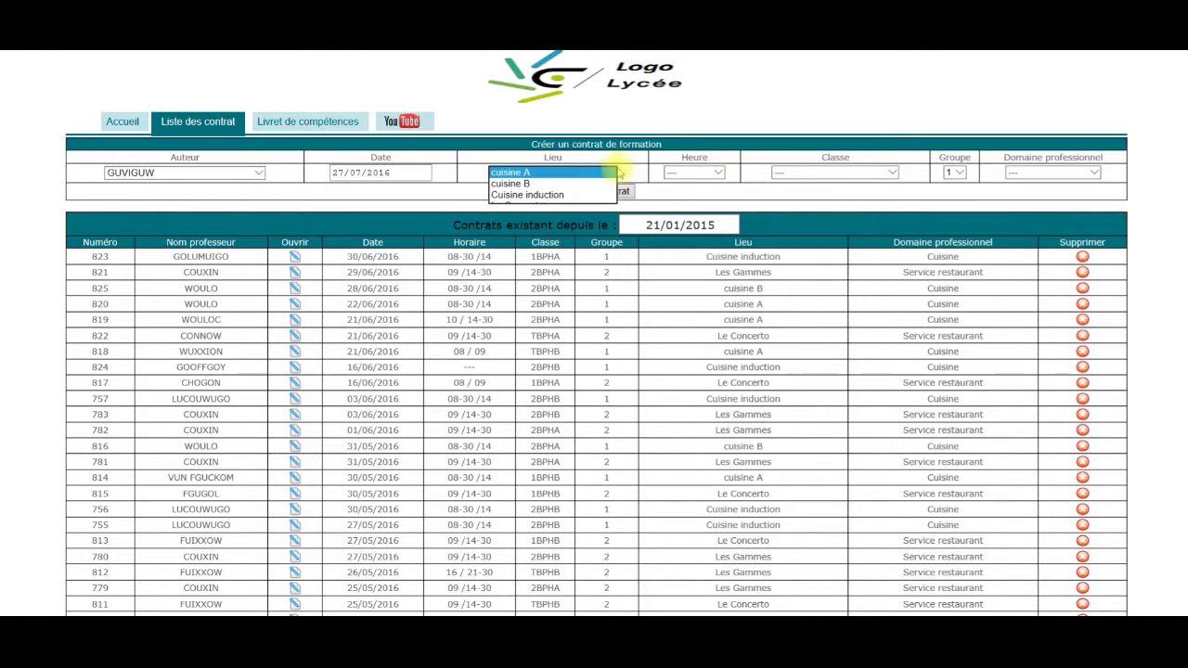
{"action": "left_click", "coordinate": [708, 172]}
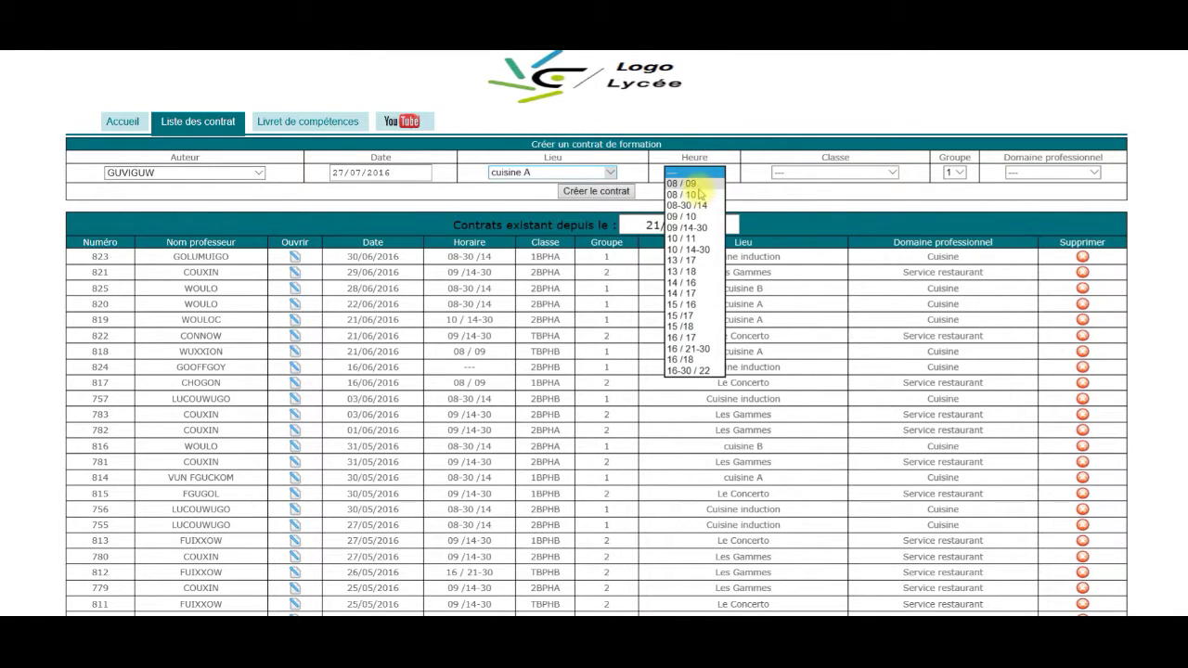
{"action": "left_click", "coordinate": [696, 205]}
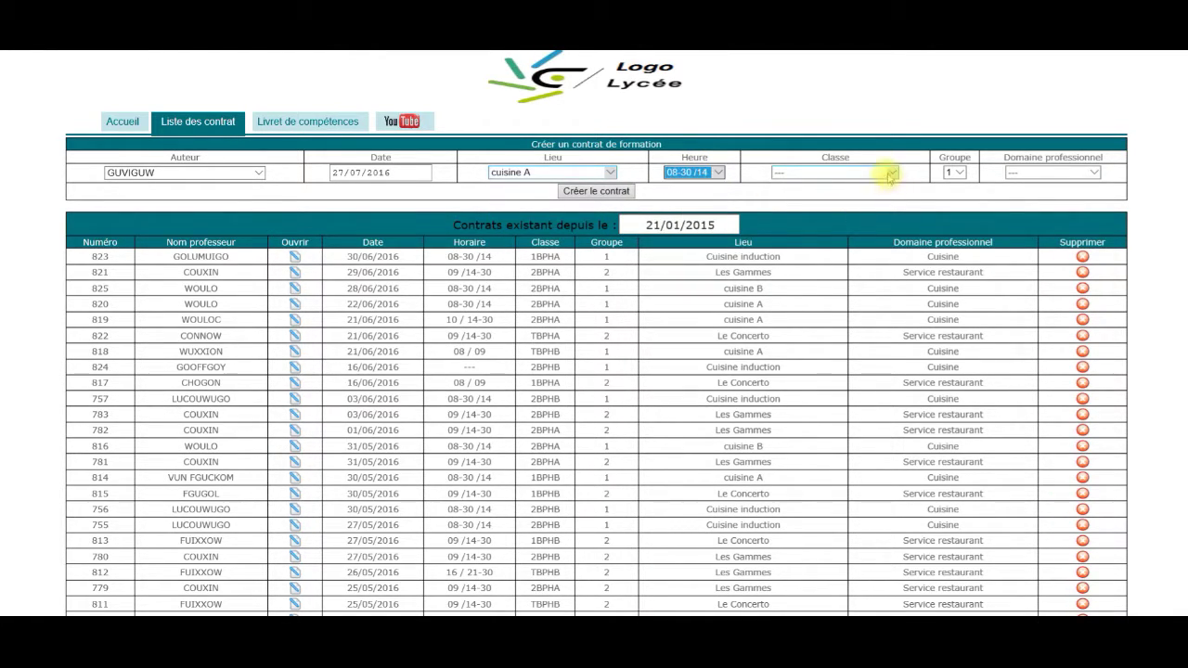
Step: Choose class 2BTSH and professional domain Cuisine for the new contract, and create it
{"action": "left_click", "coordinate": [887, 175]}
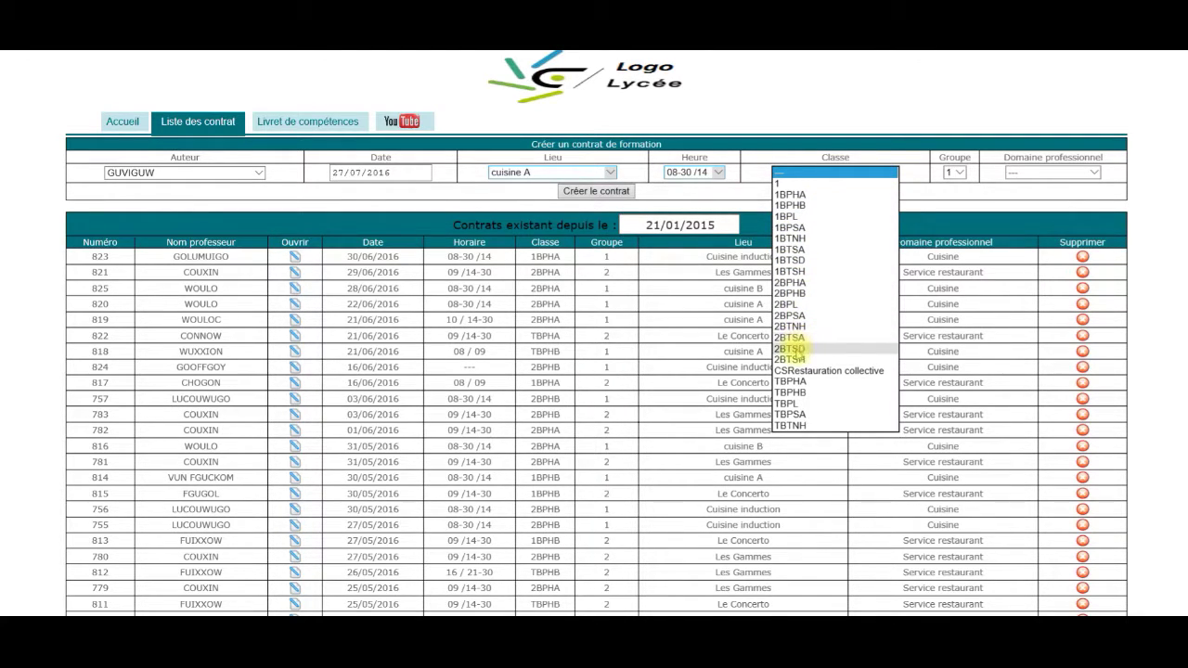
{"action": "left_click", "coordinate": [794, 359]}
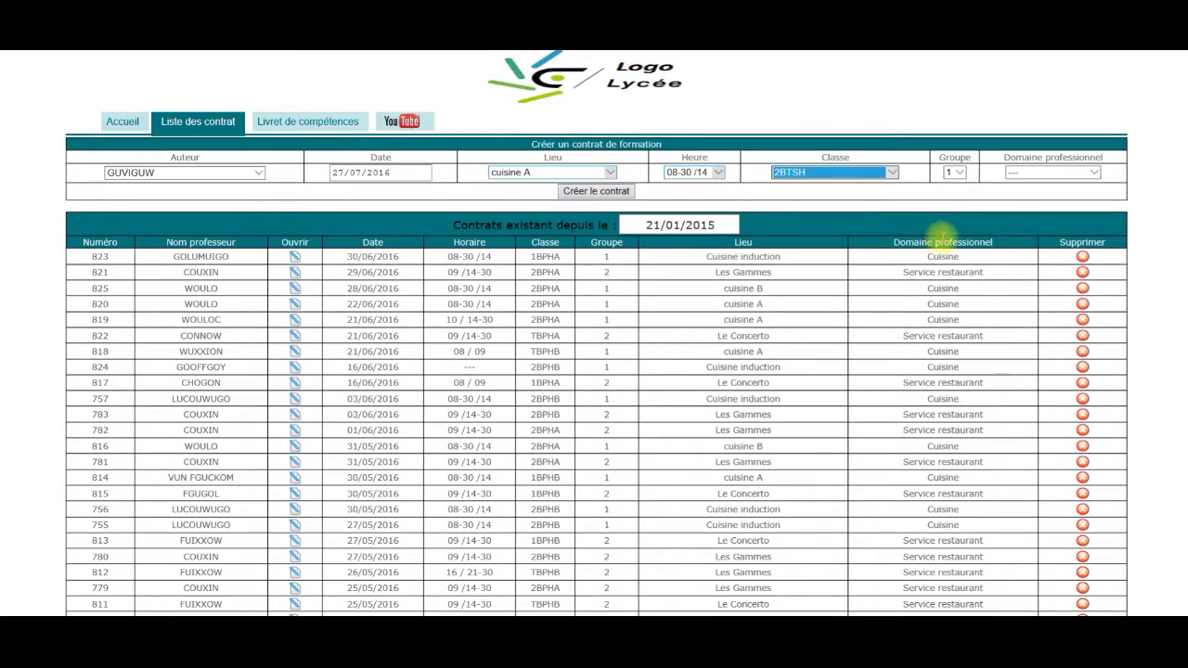
{"action": "left_click", "coordinate": [1096, 174]}
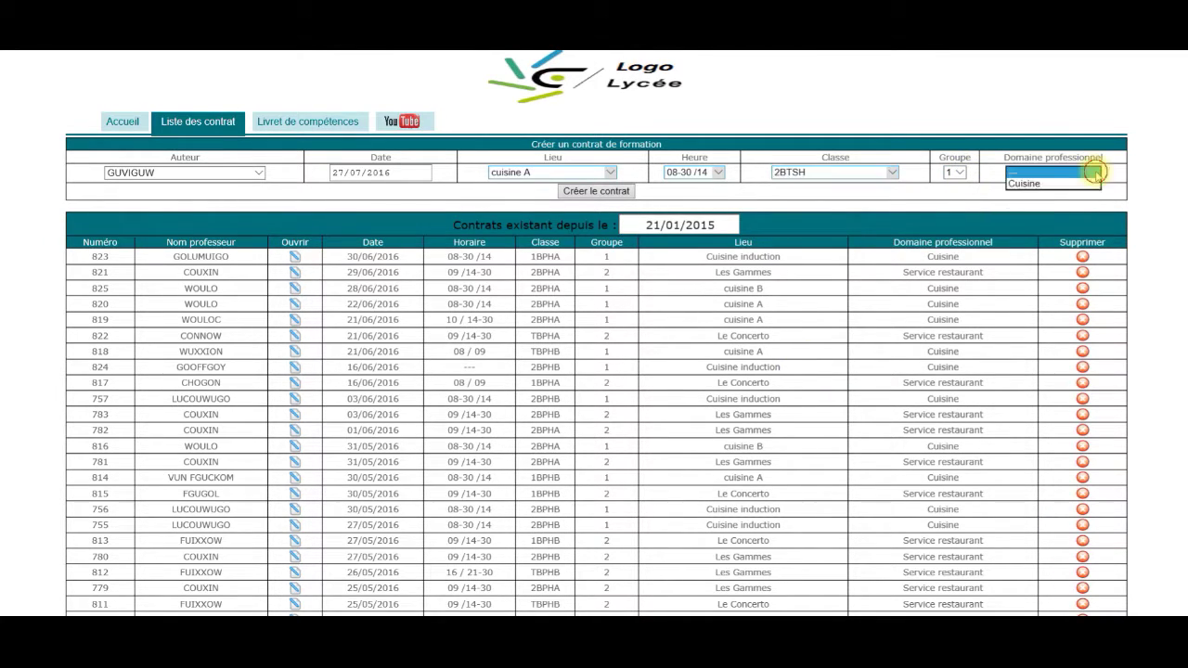
{"action": "left_click", "coordinate": [1077, 185]}
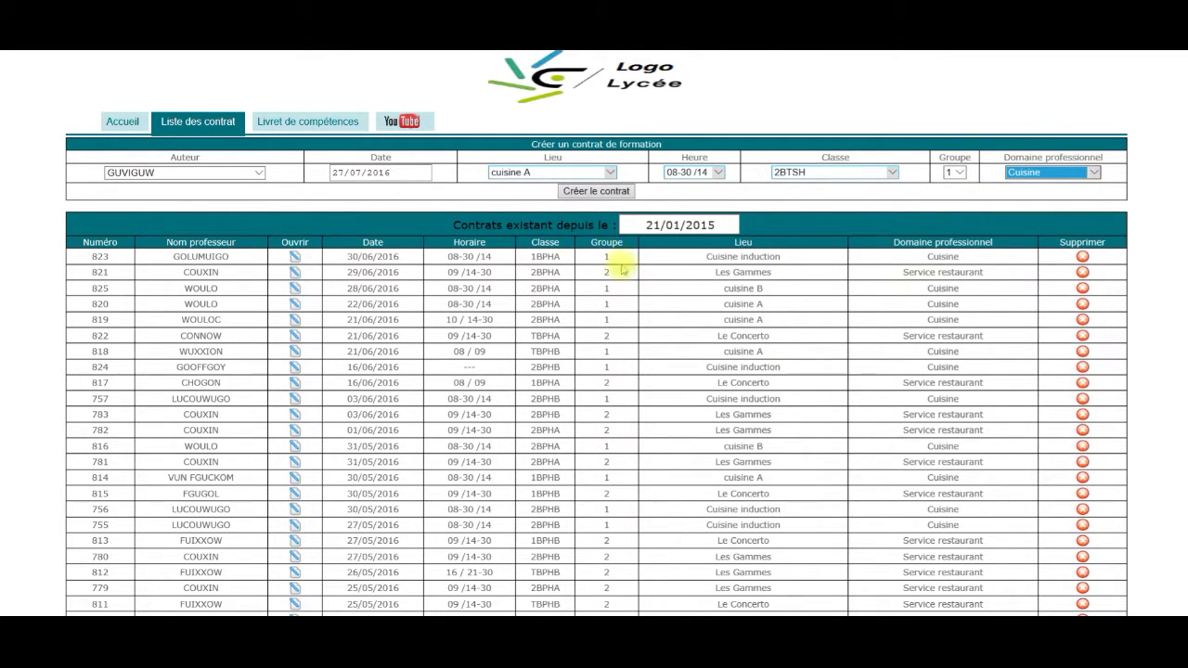
{"action": "left_click", "coordinate": [586, 195]}
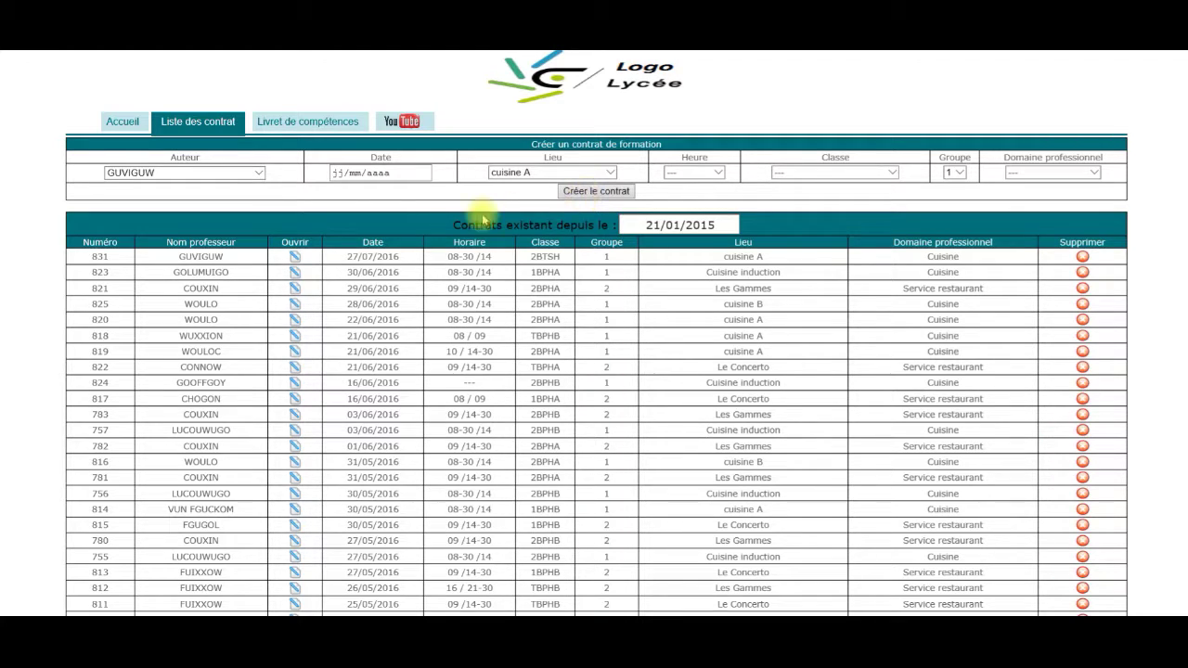
Step: Open the new 27/07/2016 contract for 2BTSH and go to its organisation page for posts 1 to 16
{"action": "left_click", "coordinate": [297, 265]}
{"action": "left_click", "coordinate": [296, 263]}
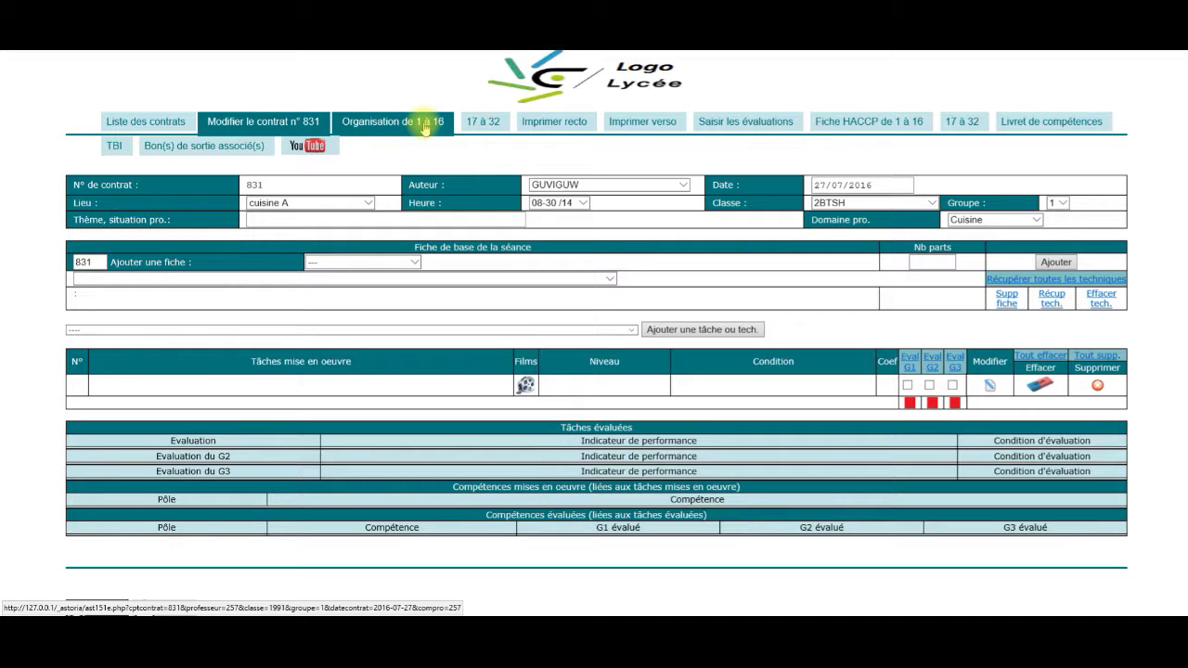
{"action": "left_click", "coordinate": [481, 128]}
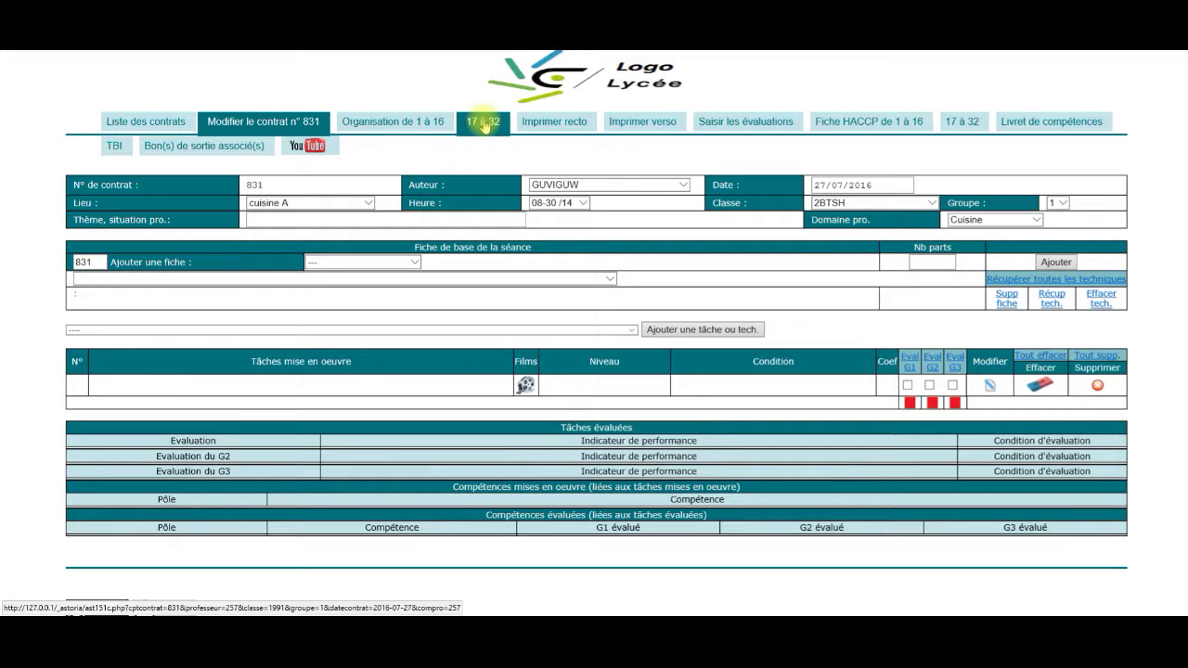
{"action": "left_click", "coordinate": [405, 127]}
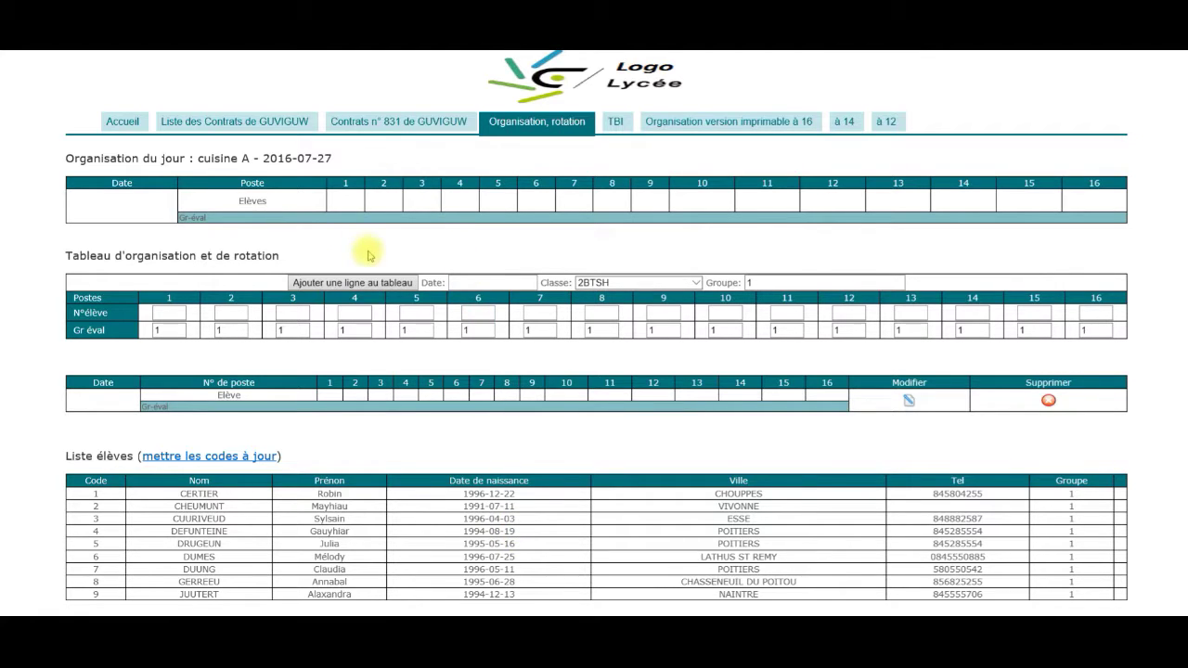
Step: Set the date of the new rotation table row to 2016-07-27
{"action": "left_click", "coordinate": [477, 283]}
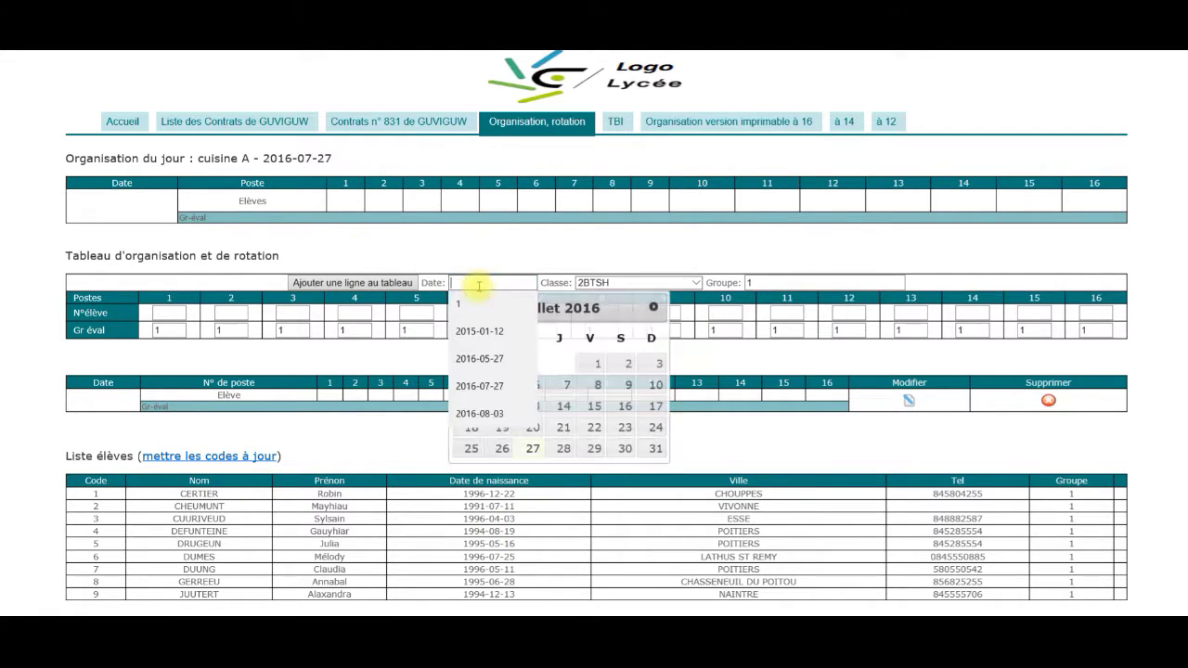
{"action": "left_click", "coordinate": [513, 388]}
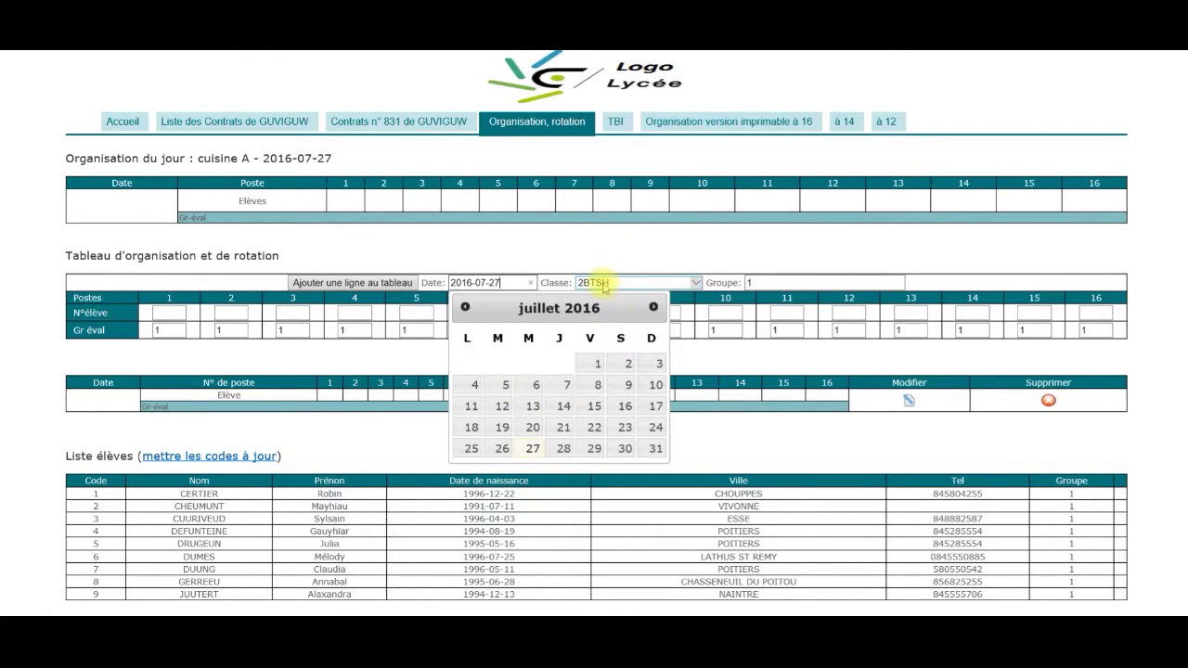
{"action": "left_click", "coordinate": [534, 449]}
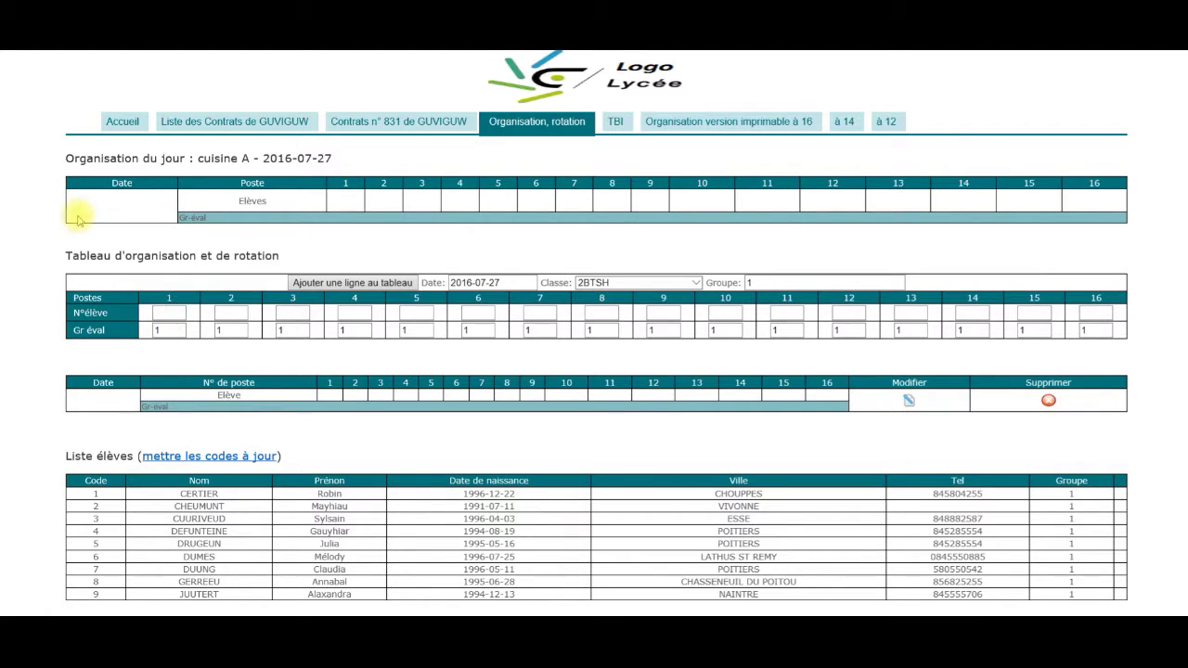
Step: Assign student numbers 1 to 9 in order to posts 1 to 9 of the new rotation row
{"action": "left_click", "coordinate": [172, 311]}
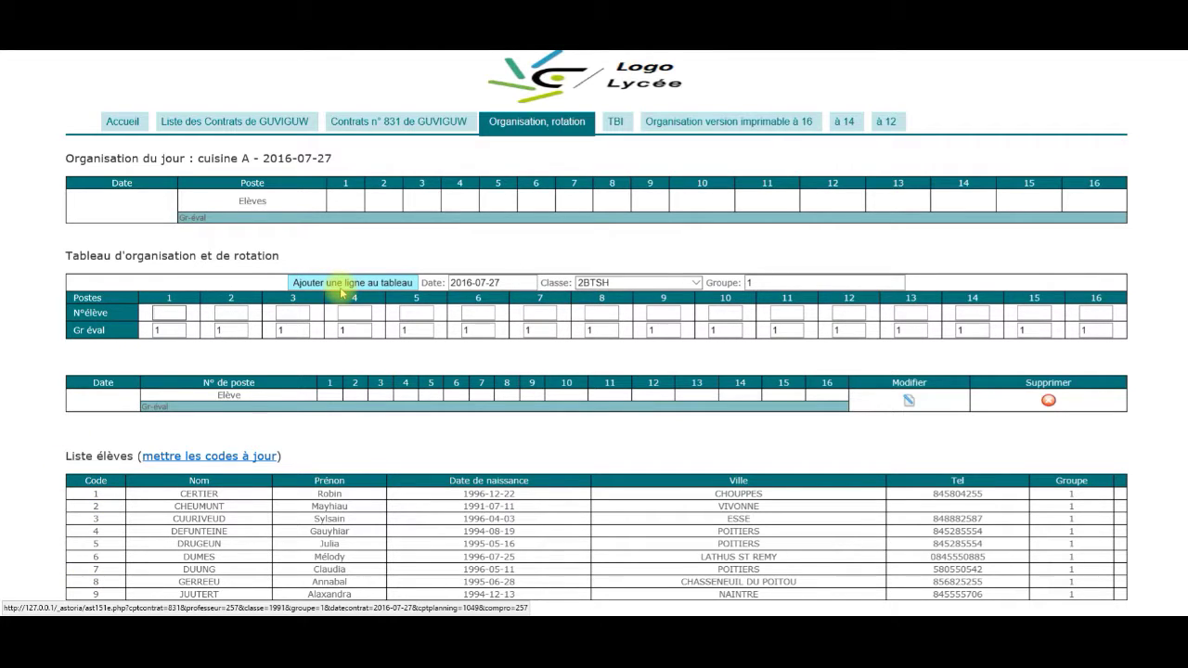
{"action": "type", "text": "1"}
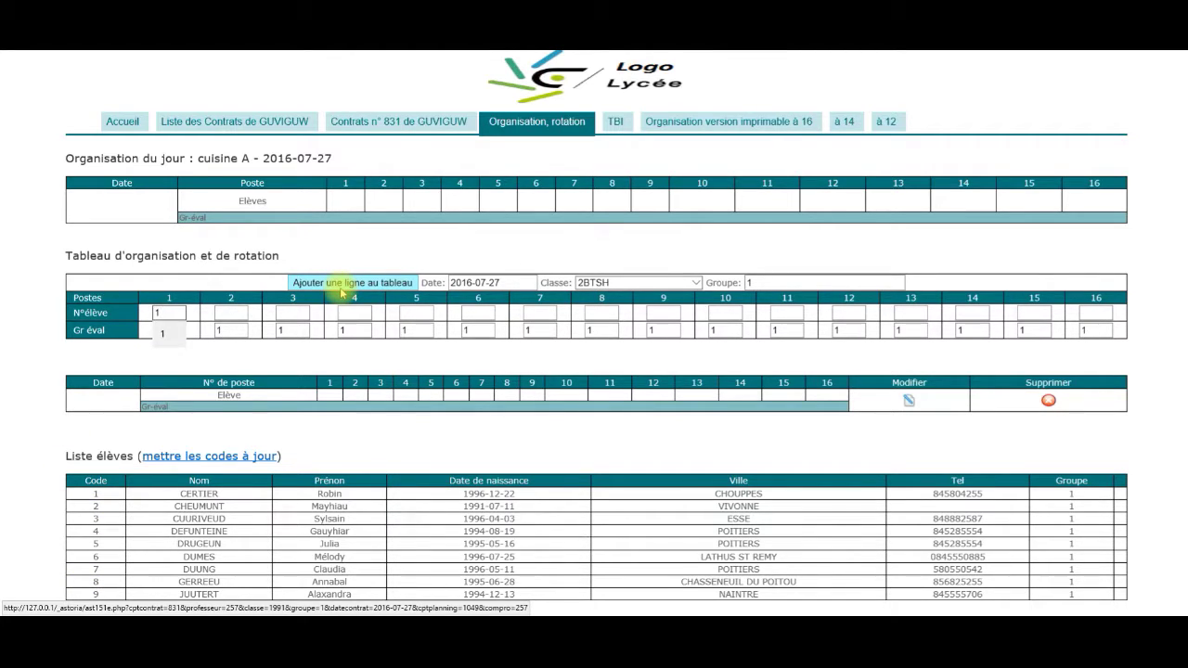
{"action": "key", "text": "Tab"}
{"action": "type", "text": "2"}
{"action": "key", "text": "Tab"}
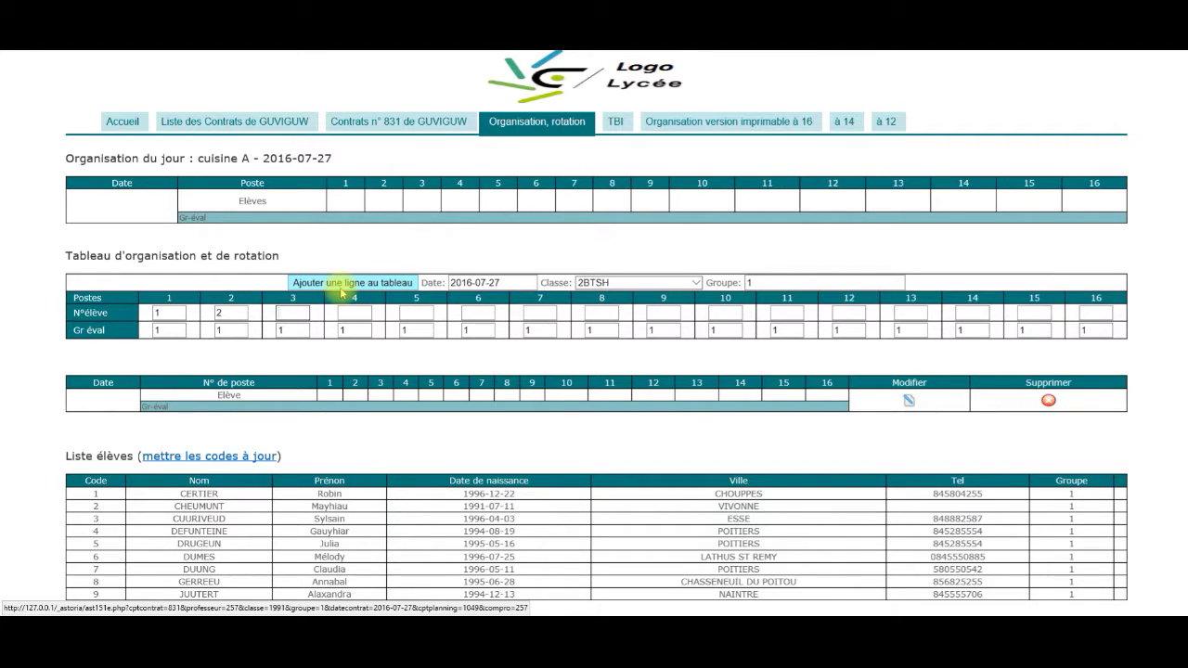
{"action": "type", "text": "3"}
{"action": "key", "text": "Tab"}
{"action": "type", "text": "4"}
{"action": "key", "text": "Tab"}
{"action": "type", "text": "5"}
{"action": "key", "text": "Tab"}
{"action": "type", "text": "6"}
{"action": "key", "text": "Tab"}
{"action": "type", "text": "7"}
{"action": "key", "text": "Tab"}
{"action": "type", "text": "8"}
{"action": "key", "text": "Tab"}
{"action": "type", "text": "9"}
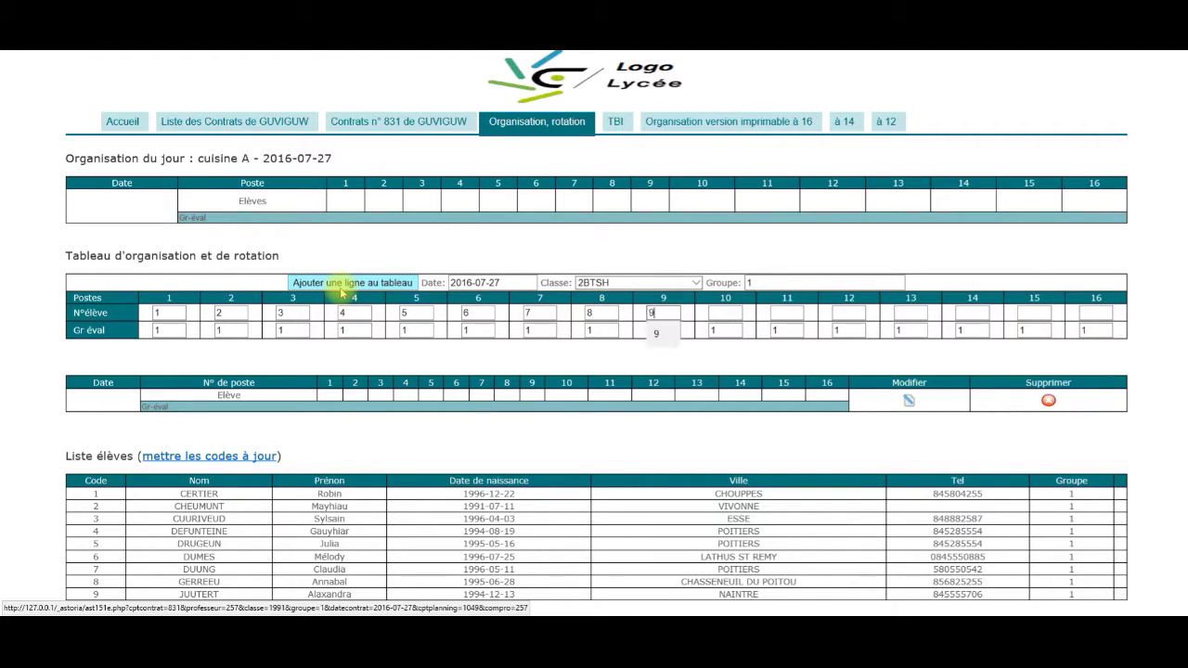
Step: Set evaluation group 2 for posts 4 to 6 and group 3 for posts 7 to 9, and add the row to the rotation table
{"action": "double_click", "coordinate": [337, 332]}
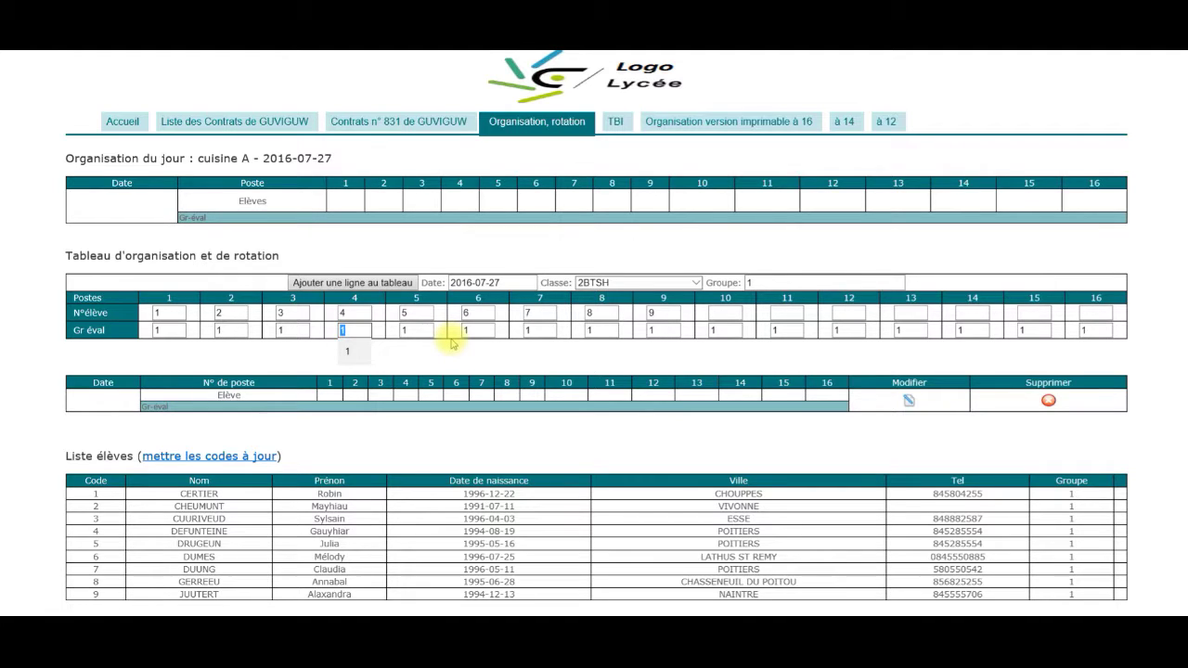
{"action": "type", "text": "2"}
{"action": "key", "text": "Tab"}
{"action": "type", "text": "2"}
{"action": "key", "text": "Tab"}
{"action": "type", "text": "2"}
{"action": "key", "text": "Tab"}
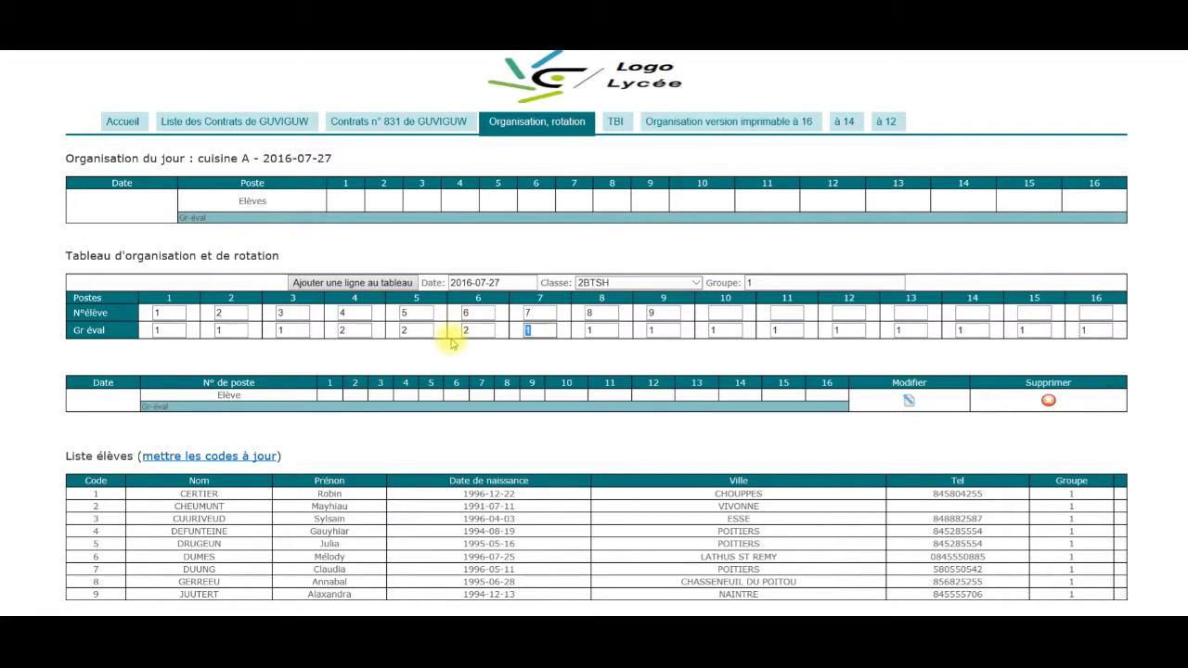
{"action": "type", "text": "3"}
{"action": "key", "text": "Tab"}
{"action": "type", "text": "3"}
{"action": "key", "text": "Tab"}
{"action": "type", "text": "3"}
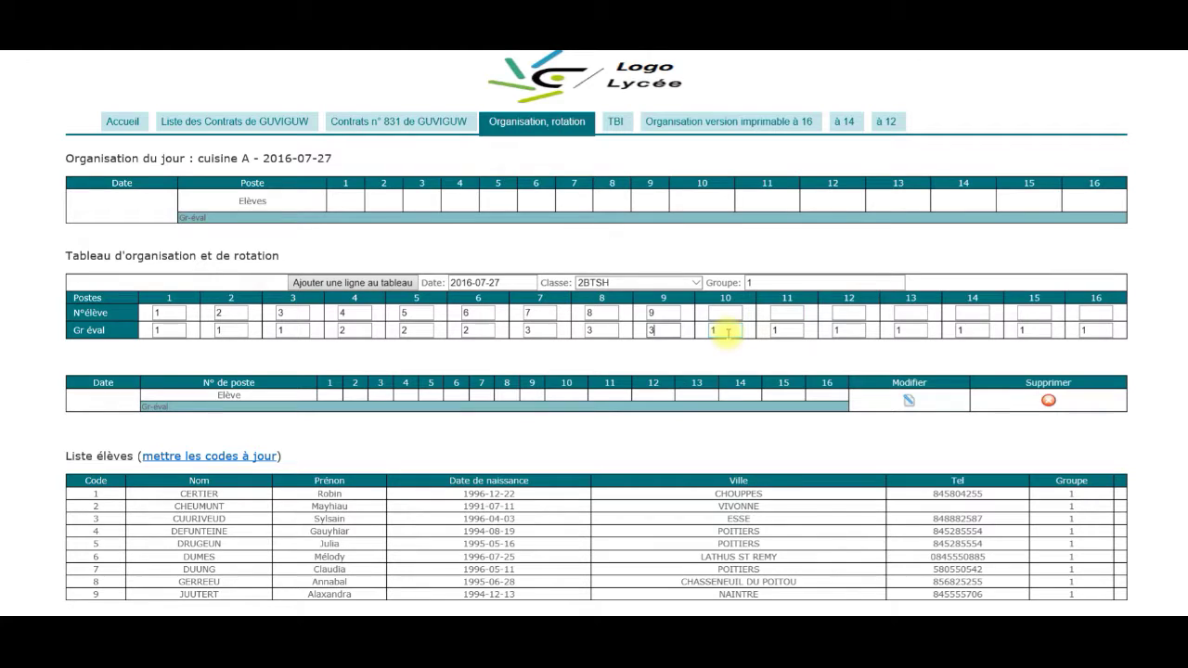
{"action": "left_click", "coordinate": [406, 285]}
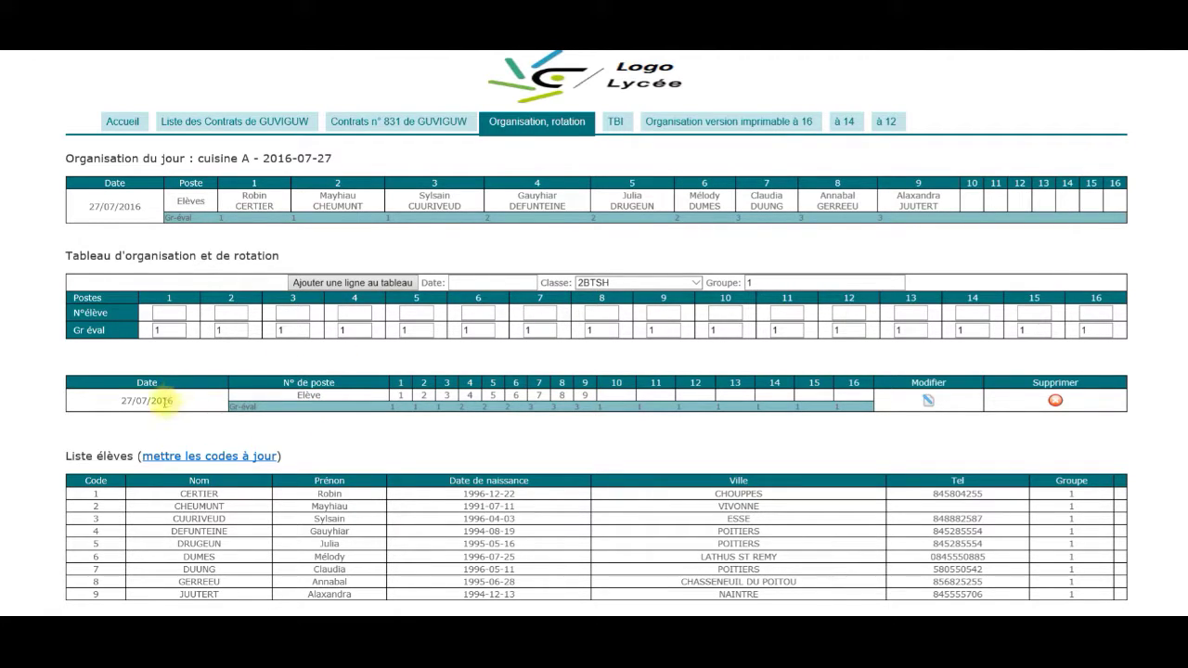
Step: Set the date of a second rotation row to 2016-08-01
{"action": "left_click", "coordinate": [476, 284]}
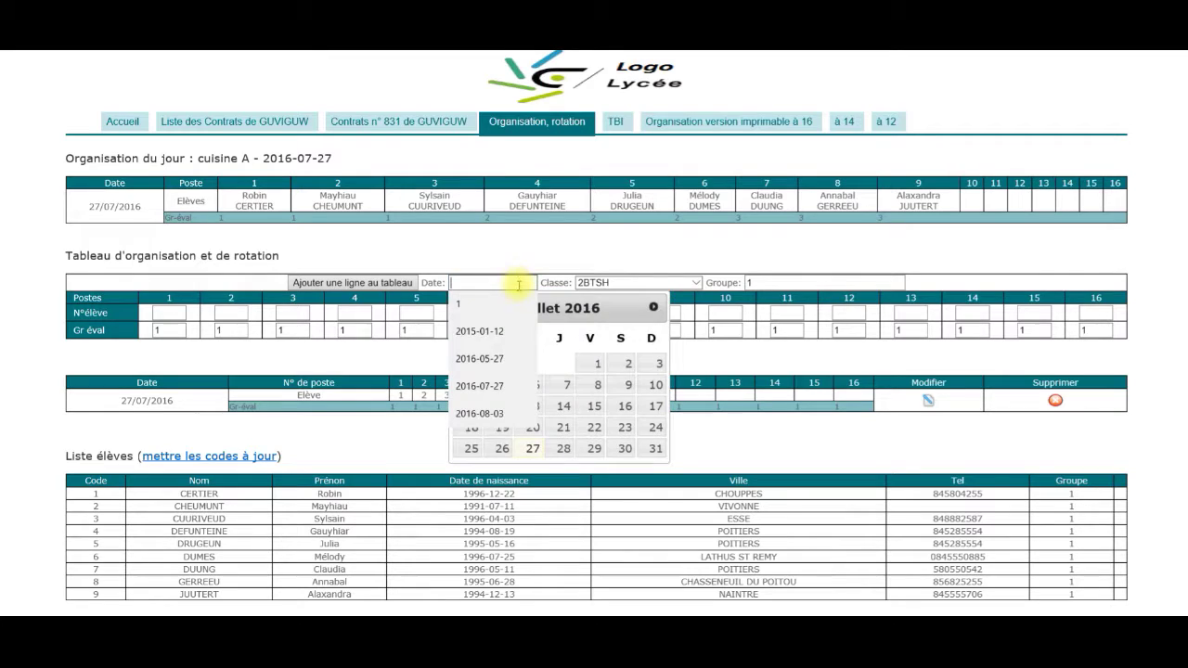
{"action": "left_click", "coordinate": [655, 309]}
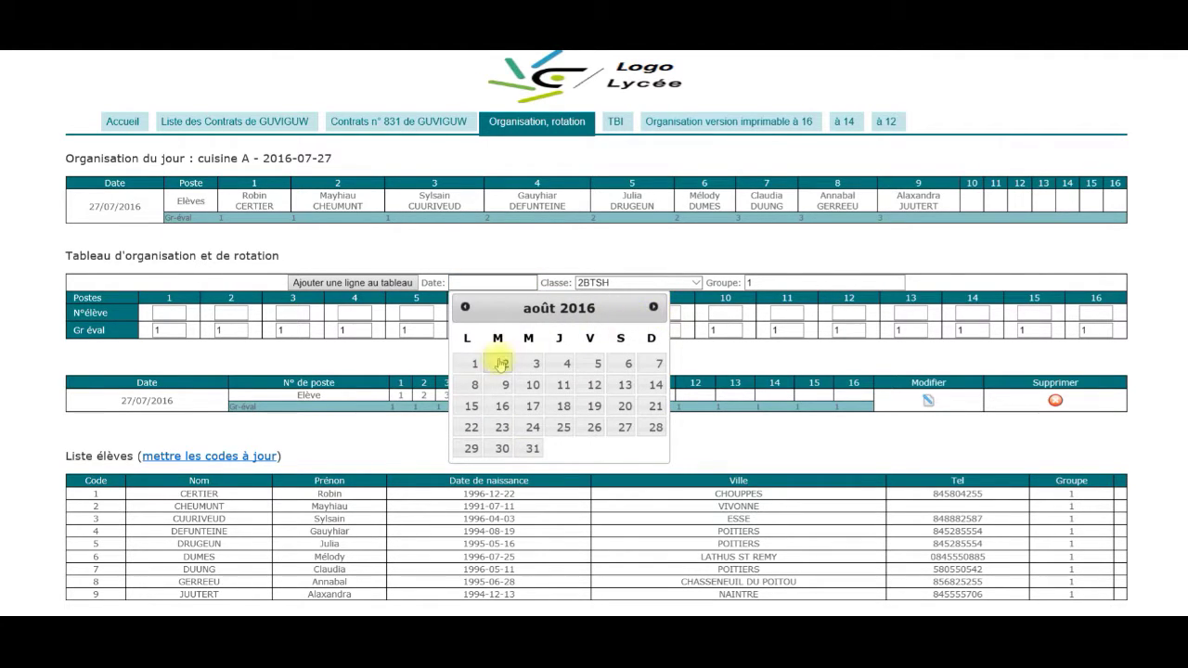
{"action": "left_click", "coordinate": [472, 364]}
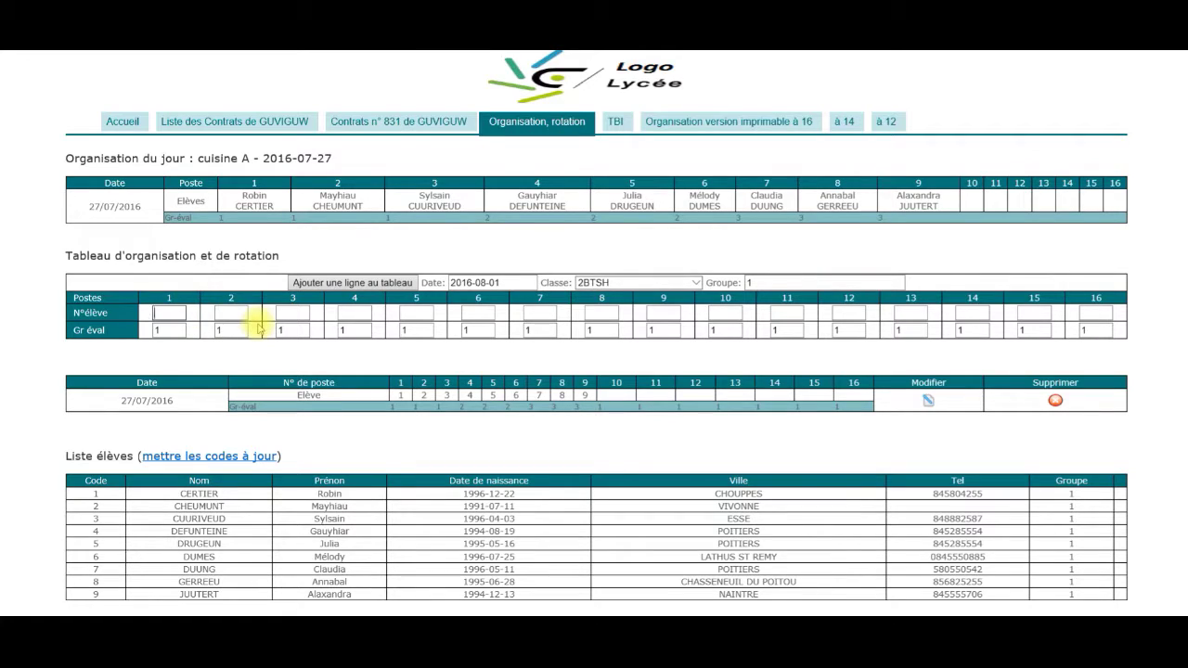
Step: Assign students 2 to 8 to posts 1 to 7, student 1 to post 8 and student 9 to post 9
{"action": "type", "text": "2"}
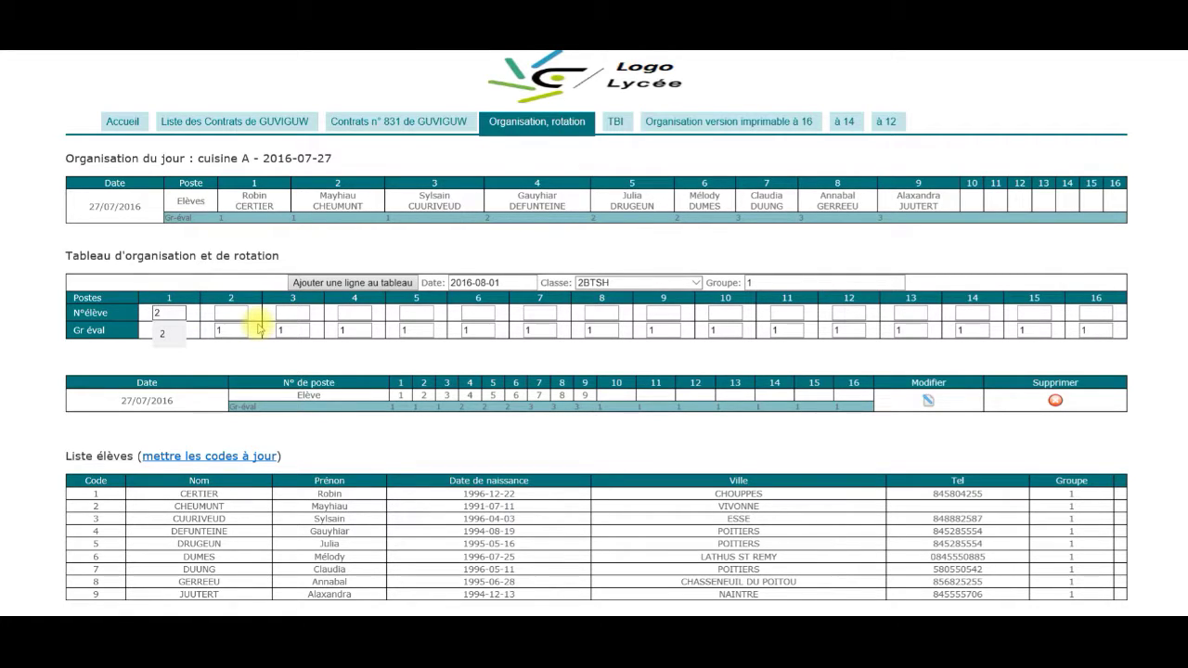
{"action": "key", "text": "Tab"}
{"action": "type", "text": "3"}
{"action": "key", "text": "Tab"}
{"action": "type", "text": "4"}
{"action": "key", "text": "Tab"}
{"action": "type", "text": "5"}
{"action": "key", "text": "Tab"}
{"action": "type", "text": "6"}
{"action": "key", "text": "Tab"}
{"action": "type", "text": "7"}
{"action": "key", "text": "Tab"}
{"action": "type", "text": "8"}
{"action": "key", "text": "Tab"}
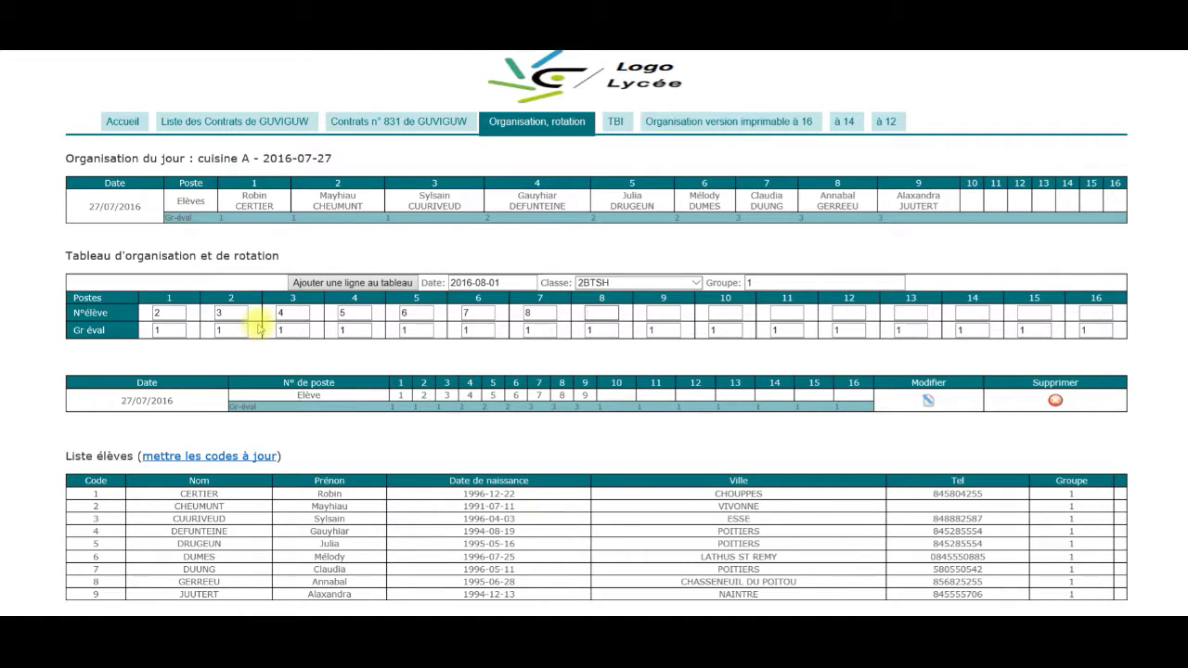
{"action": "key", "text": "Tab"}
{"action": "type", "text": "9"}
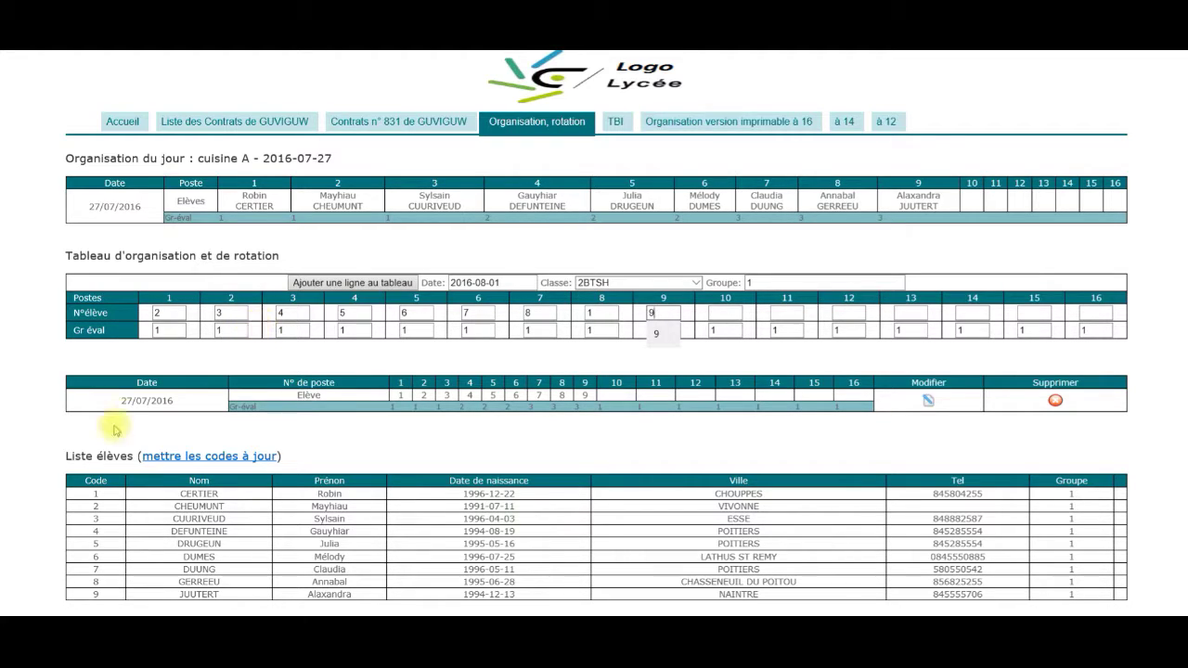
Step: Set the evaluation group of post 9 to 2 in the 2016-08-01 row
{"action": "left_click", "coordinate": [182, 325]}
{"action": "double_click", "coordinate": [155, 330]}
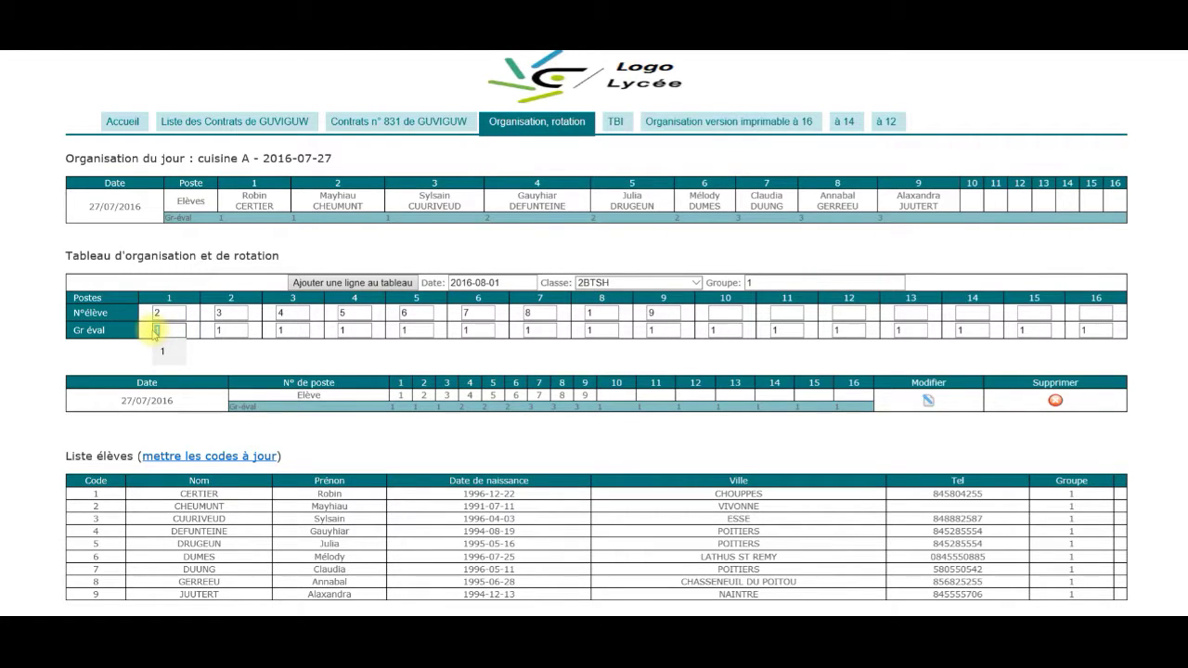
{"action": "key", "text": "Tab"}
{"action": "key", "text": "Tab"}
{"action": "key", "text": "Tab"}
{"action": "key", "text": "Tab"}
{"action": "key", "text": "Tab"}
{"action": "key", "text": "Tab"}
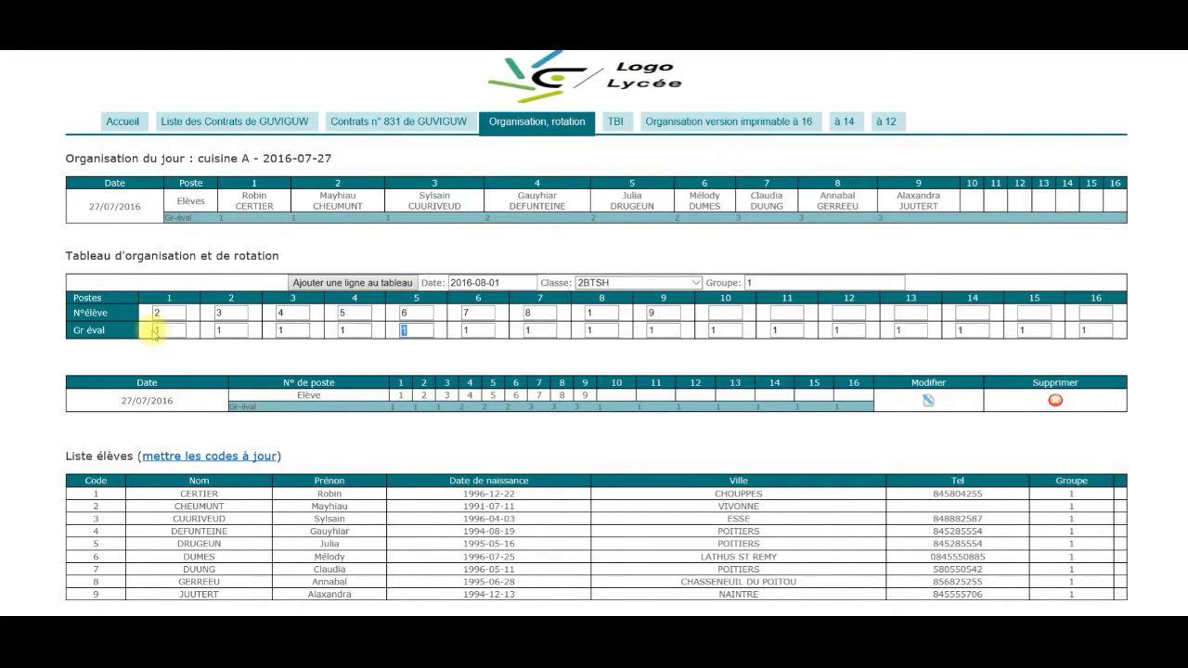
{"action": "key", "text": "Tab"}
{"action": "key", "text": "Tab"}
{"action": "type", "text": "2"}
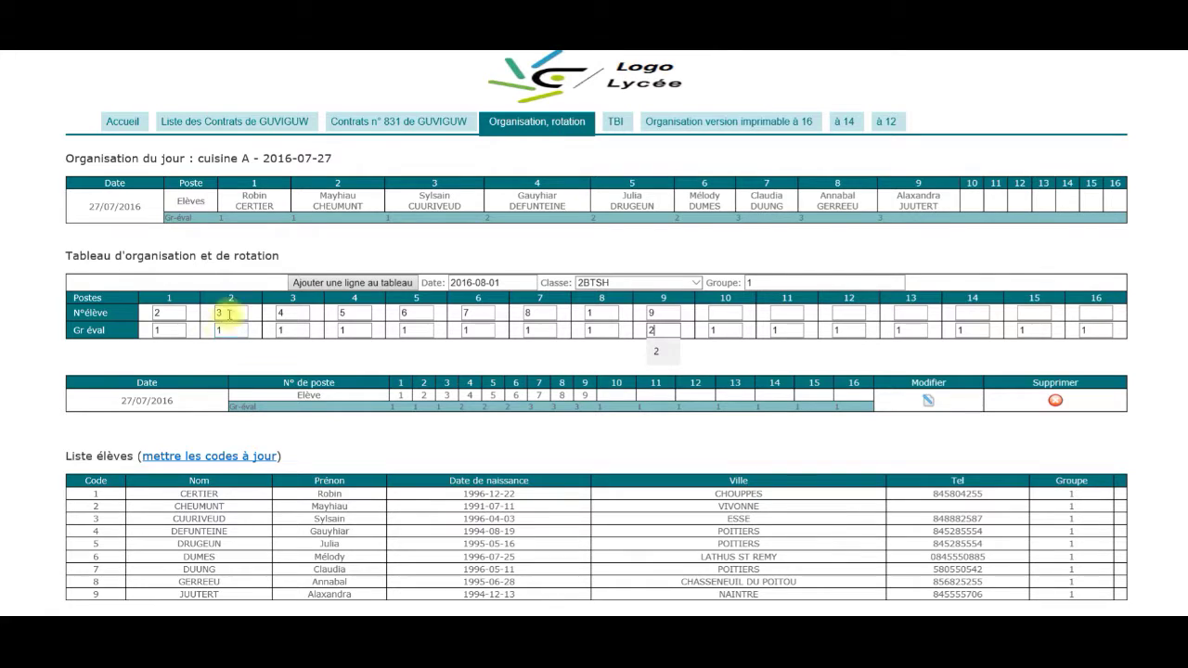
Step: Add the 2016-08-01 row to the rotation table, then update its post 8 to evaluation group 2
{"action": "left_click", "coordinate": [329, 283]}
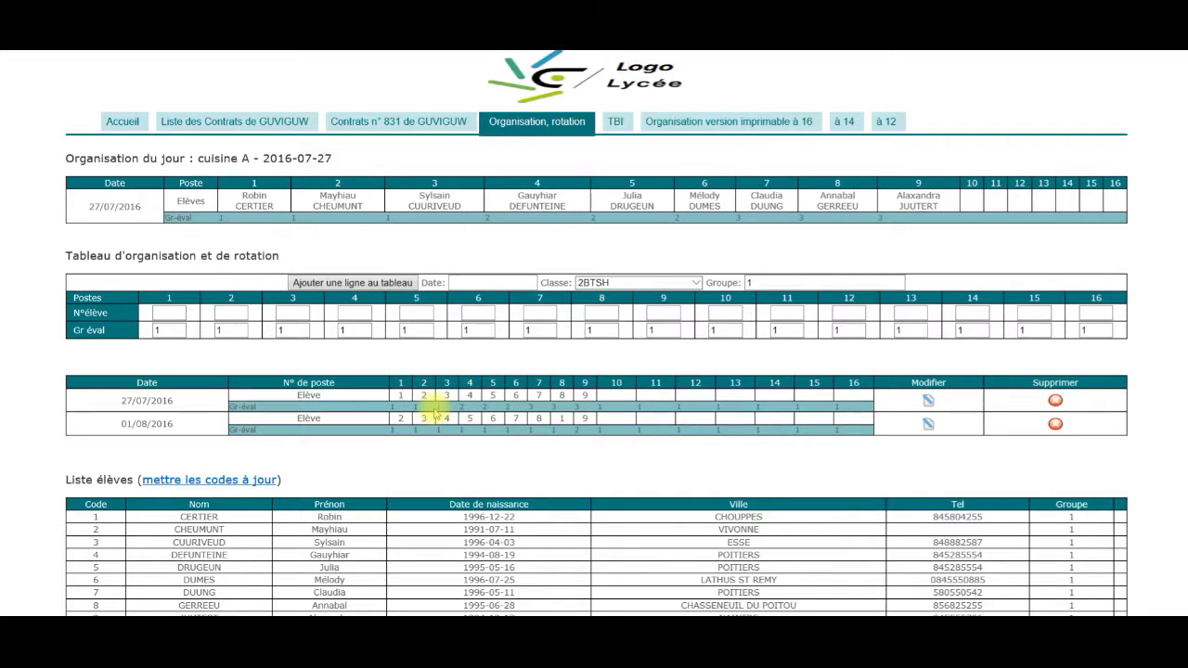
{"action": "left_click", "coordinate": [926, 426]}
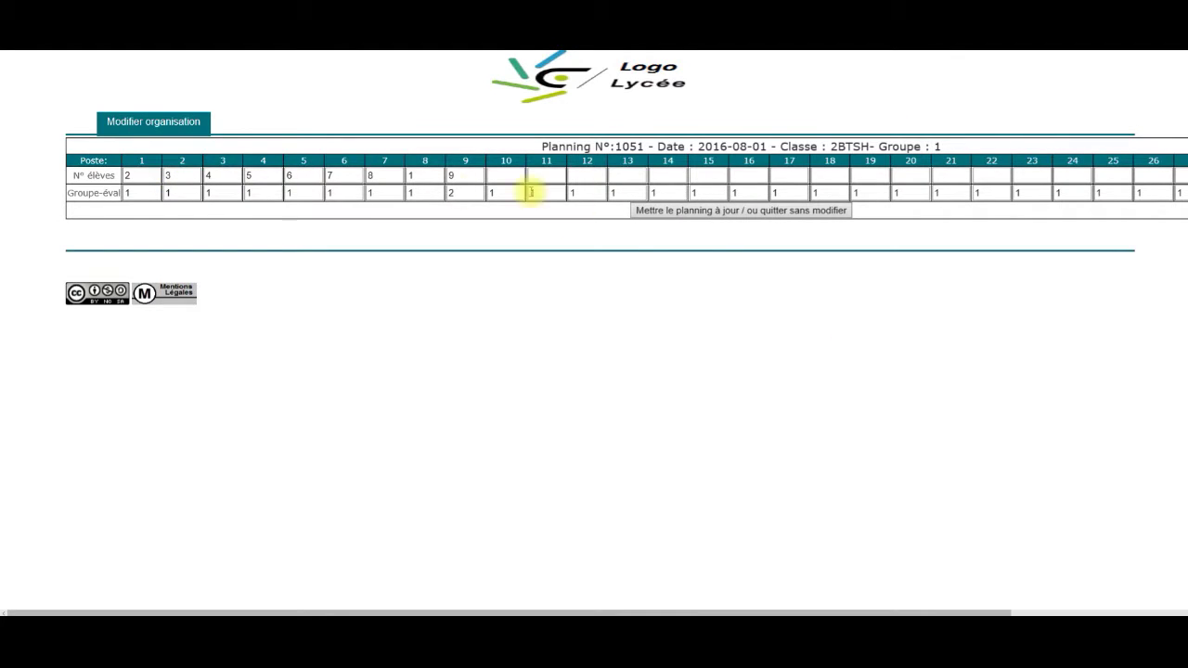
{"action": "left_click", "coordinate": [454, 192]}
{"action": "left_click", "coordinate": [422, 194]}
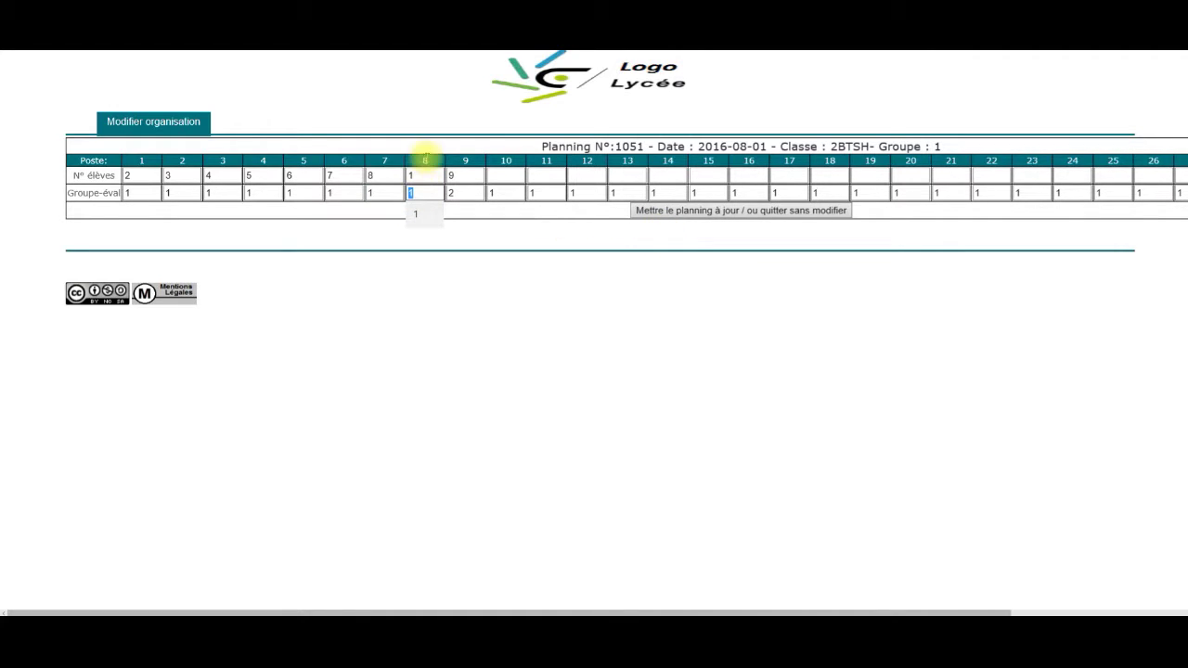
{"action": "type", "text": "2"}
{"action": "left_click", "coordinate": [748, 212]}
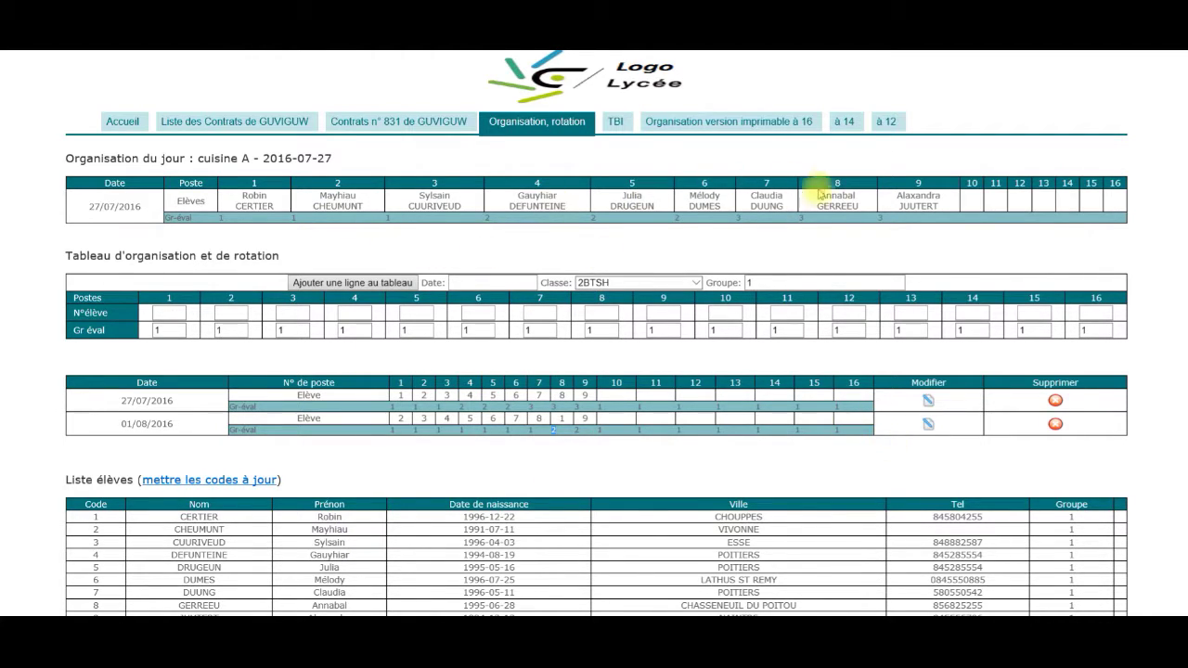
Step: View the printable 12-post version of the rotation table without printing it, and return to the organisation page
{"action": "scroll", "coordinate": [764, 492], "scroll_direction": "down", "scroll_amount": 3}
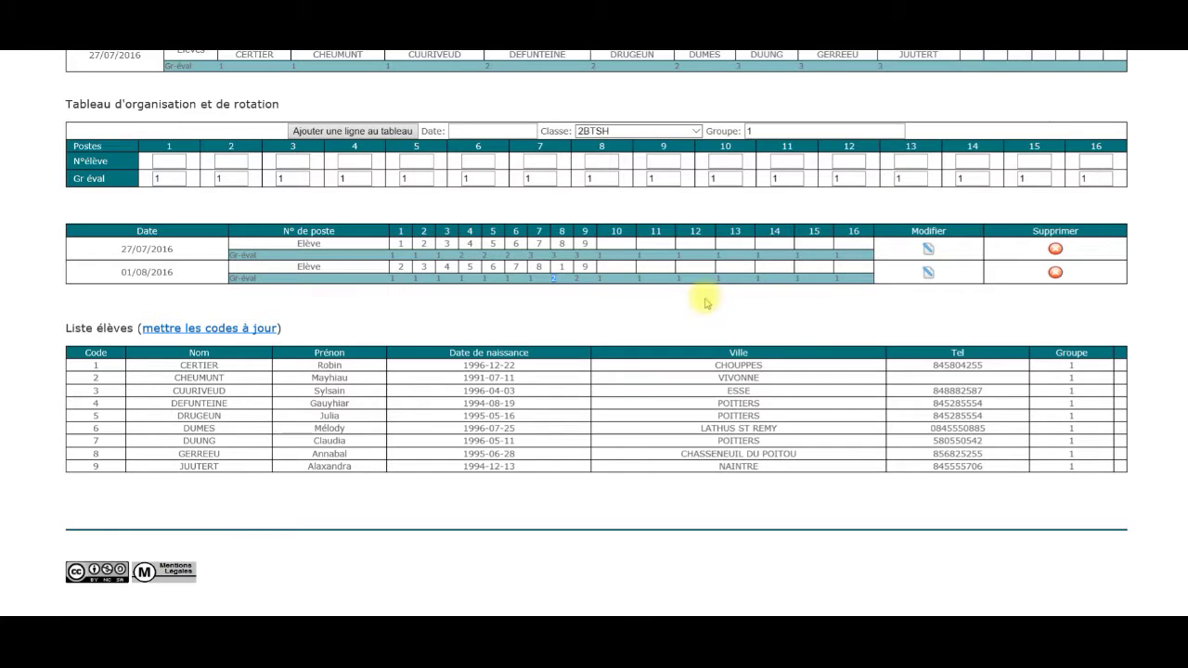
{"action": "scroll", "coordinate": [782, 317], "scroll_direction": "up", "scroll_amount": 2}
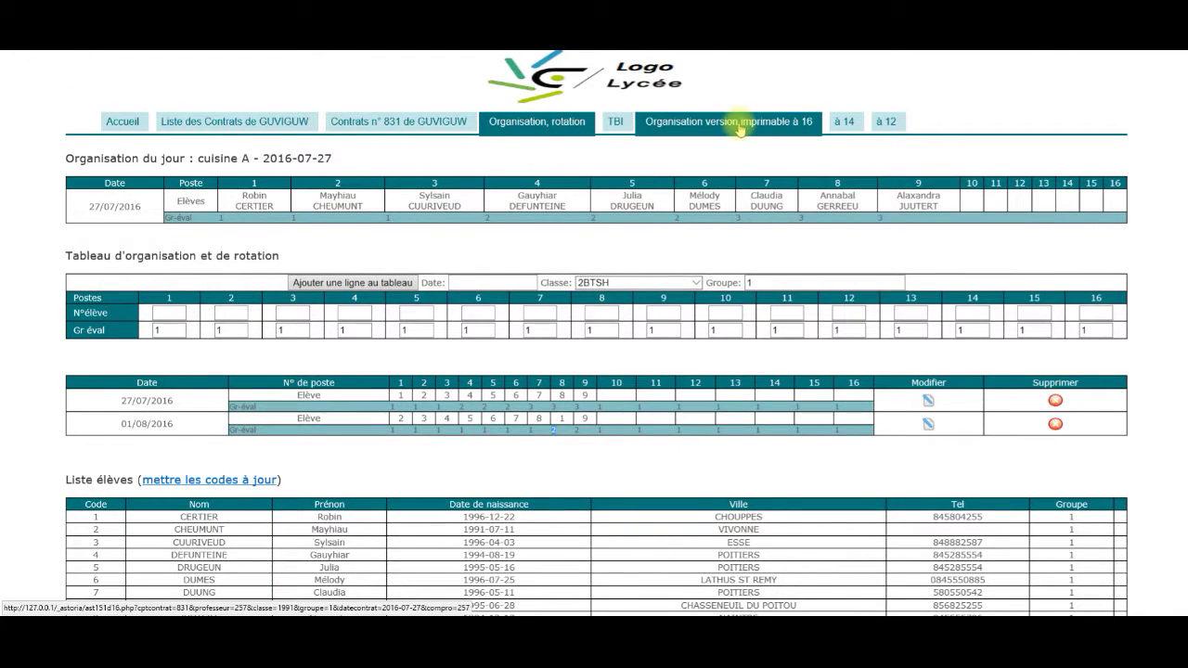
{"action": "left_click", "coordinate": [886, 123]}
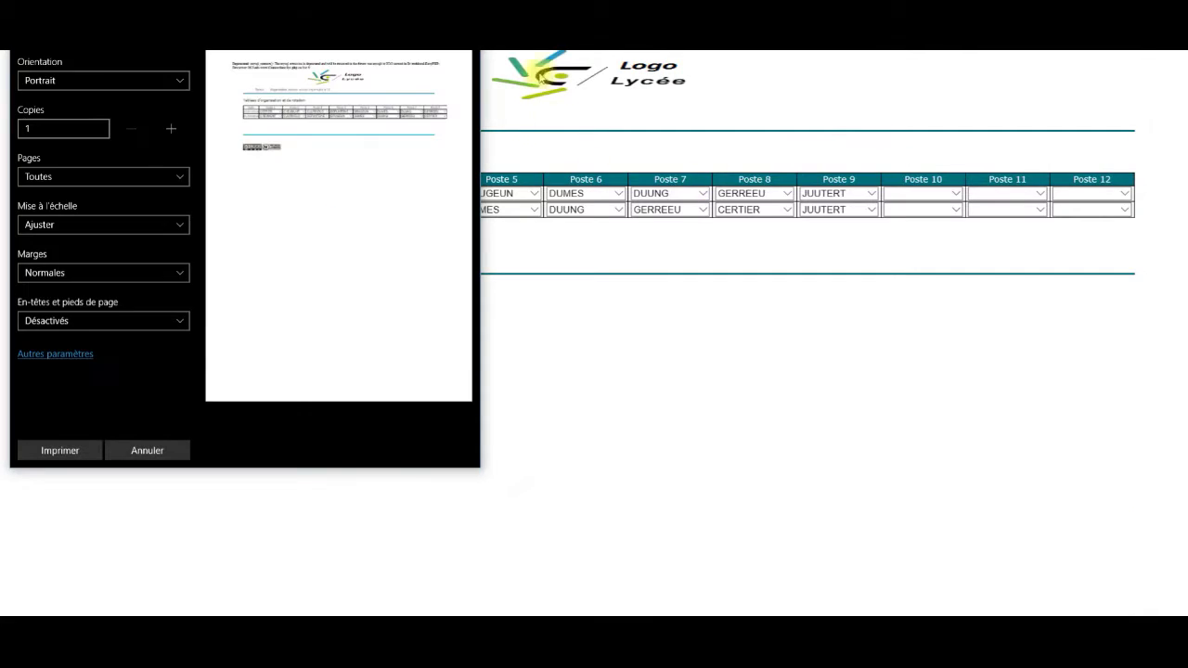
{"action": "key", "text": "Escape"}
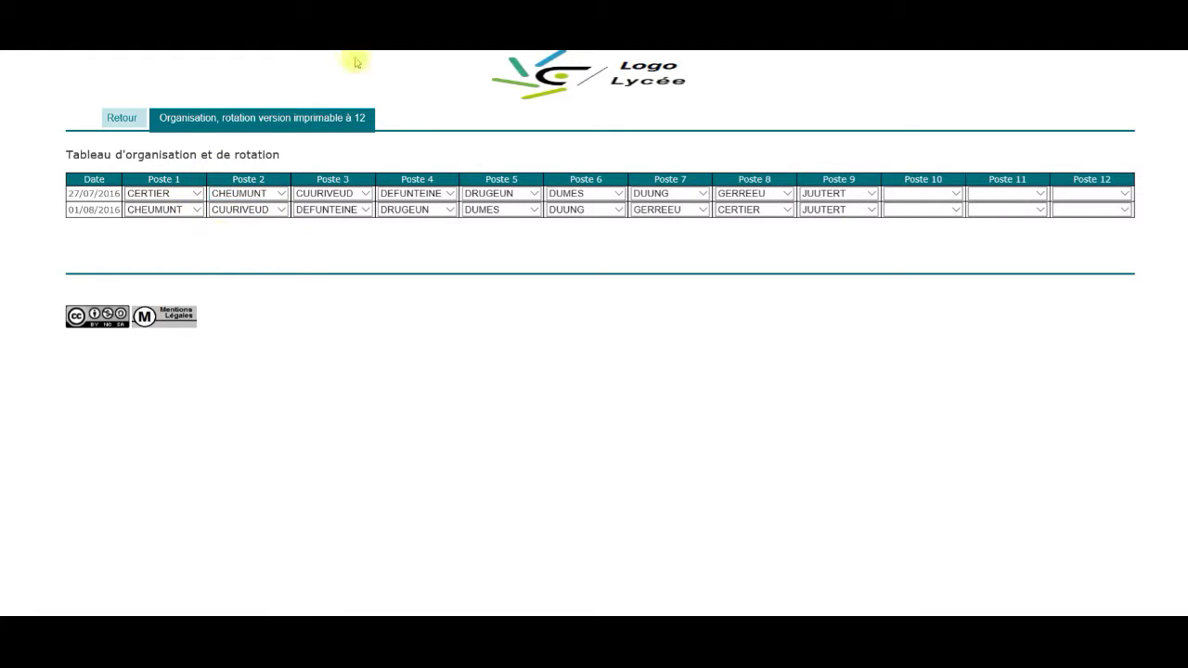
{"action": "left_click", "coordinate": [120, 130]}
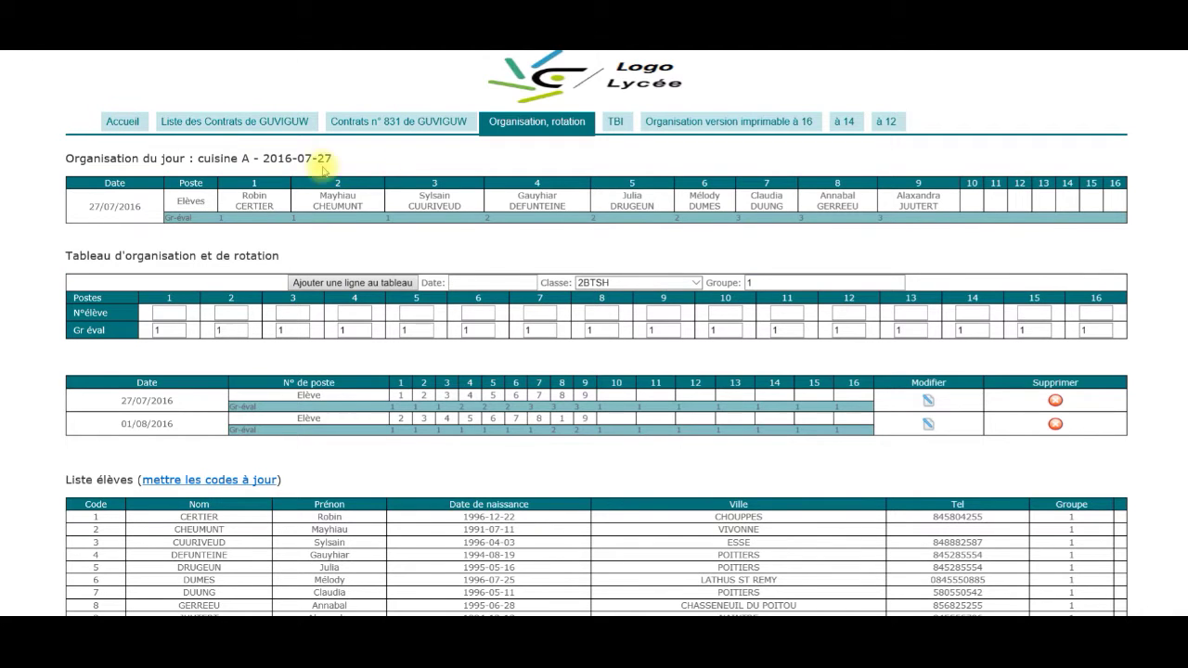
{"action": "left_click", "coordinate": [880, 124]}
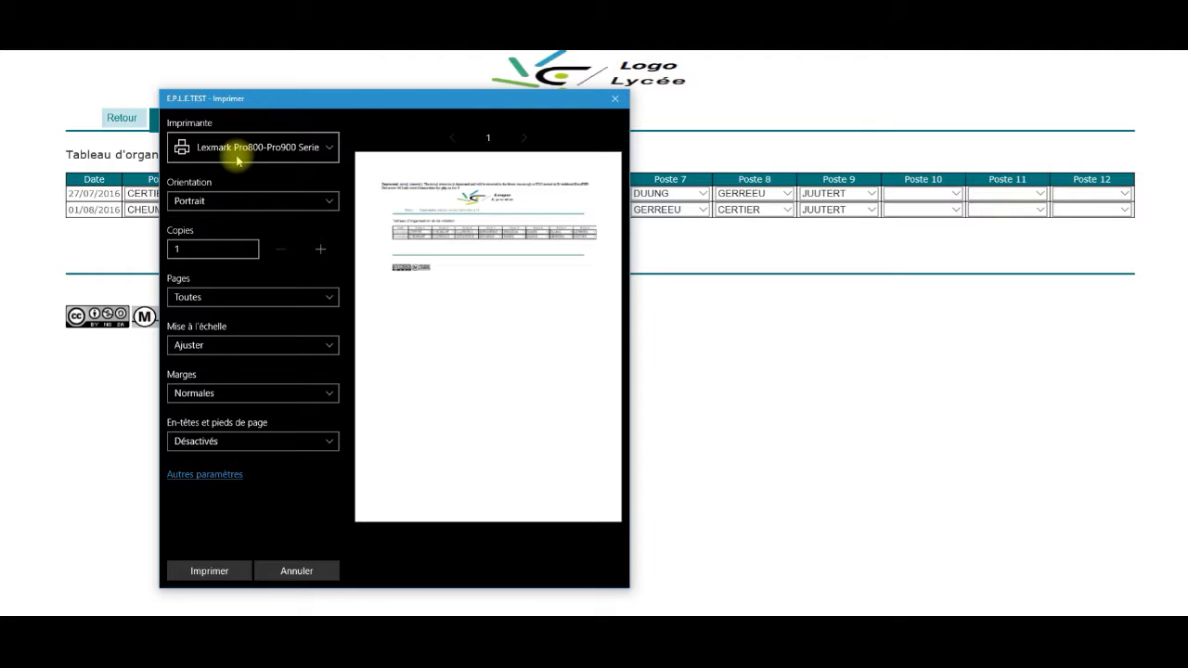
{"action": "left_click", "coordinate": [615, 100]}
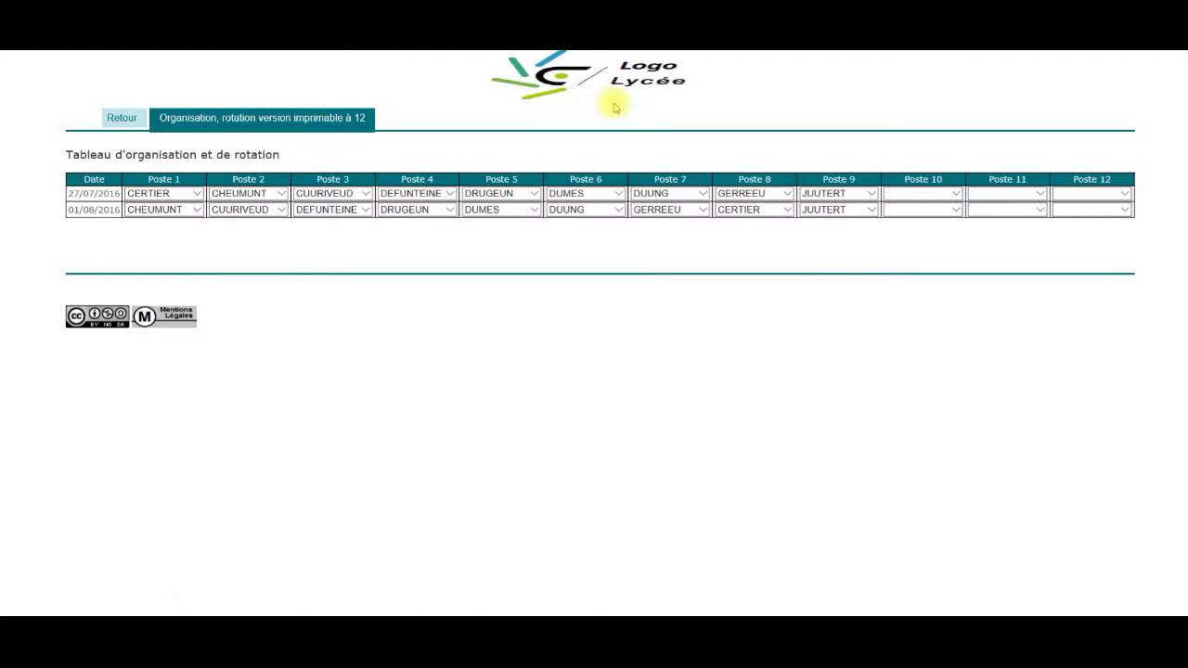
{"action": "left_click", "coordinate": [130, 119]}
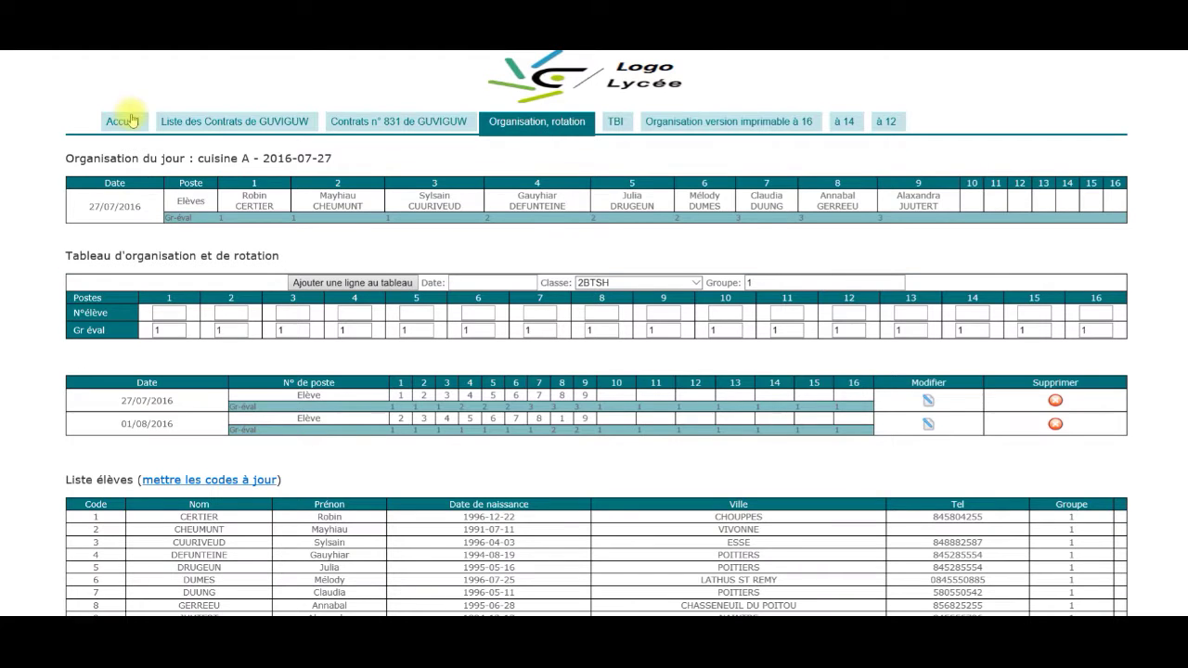
Step: Return to the contract list and open the 10/05/2016 contract for class 2BPHA in cuisine B
{"action": "left_click", "coordinate": [370, 125]}
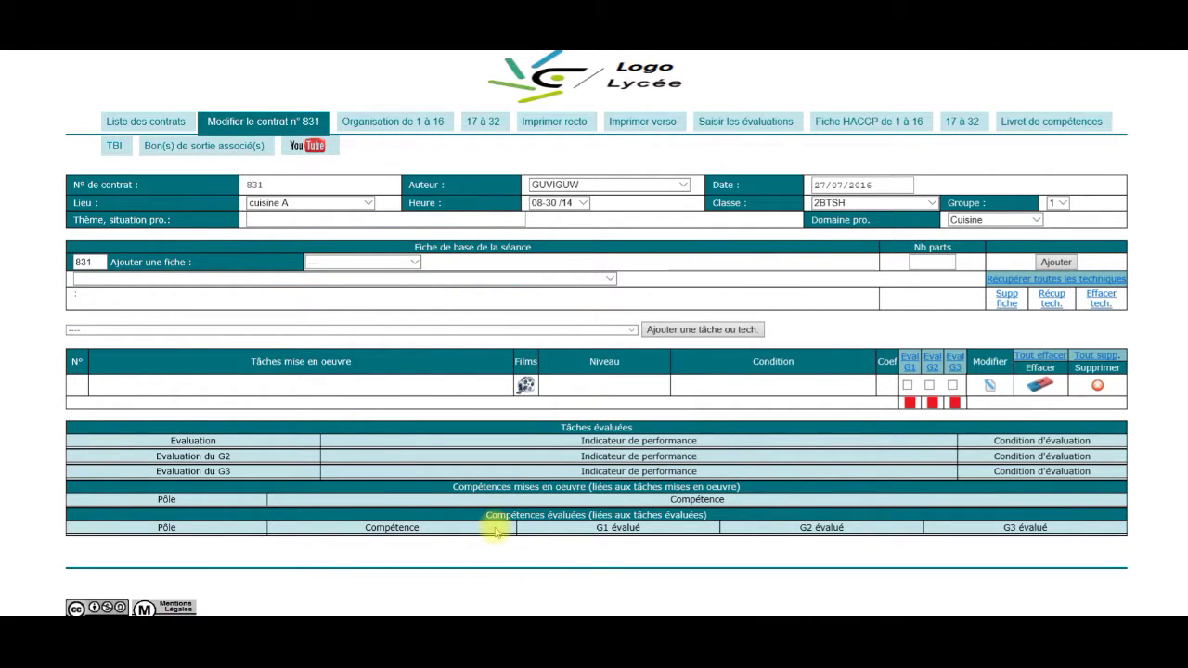
{"action": "left_click", "coordinate": [143, 130]}
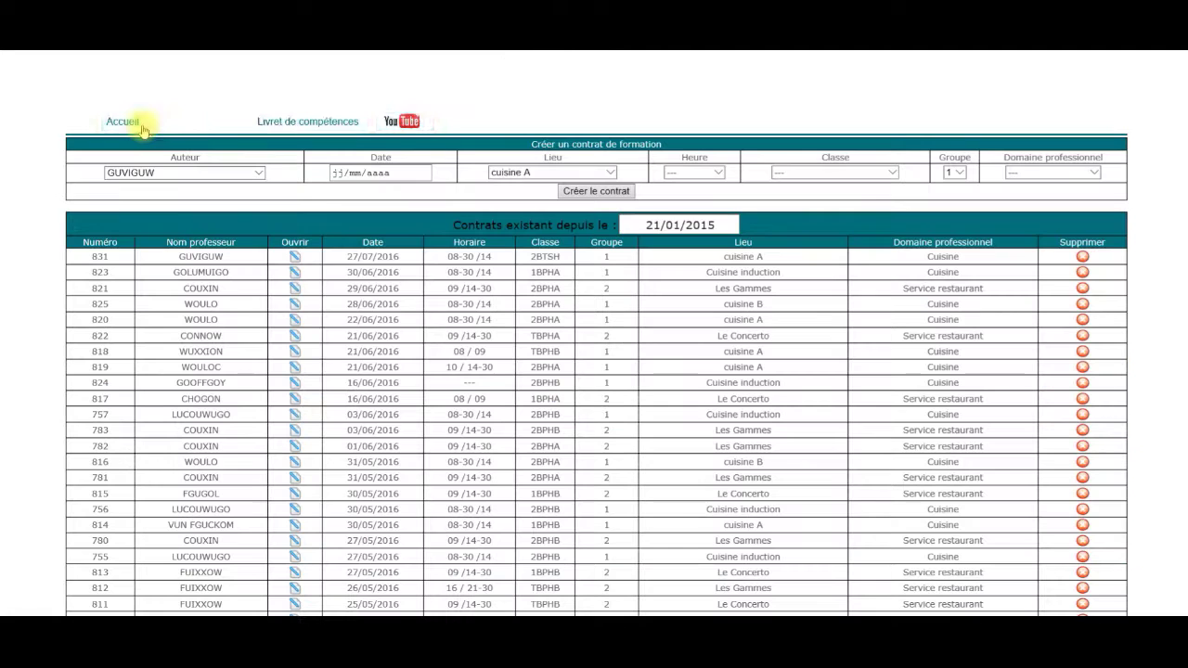
{"action": "scroll", "coordinate": [310, 371], "scroll_direction": "down", "scroll_amount": 3}
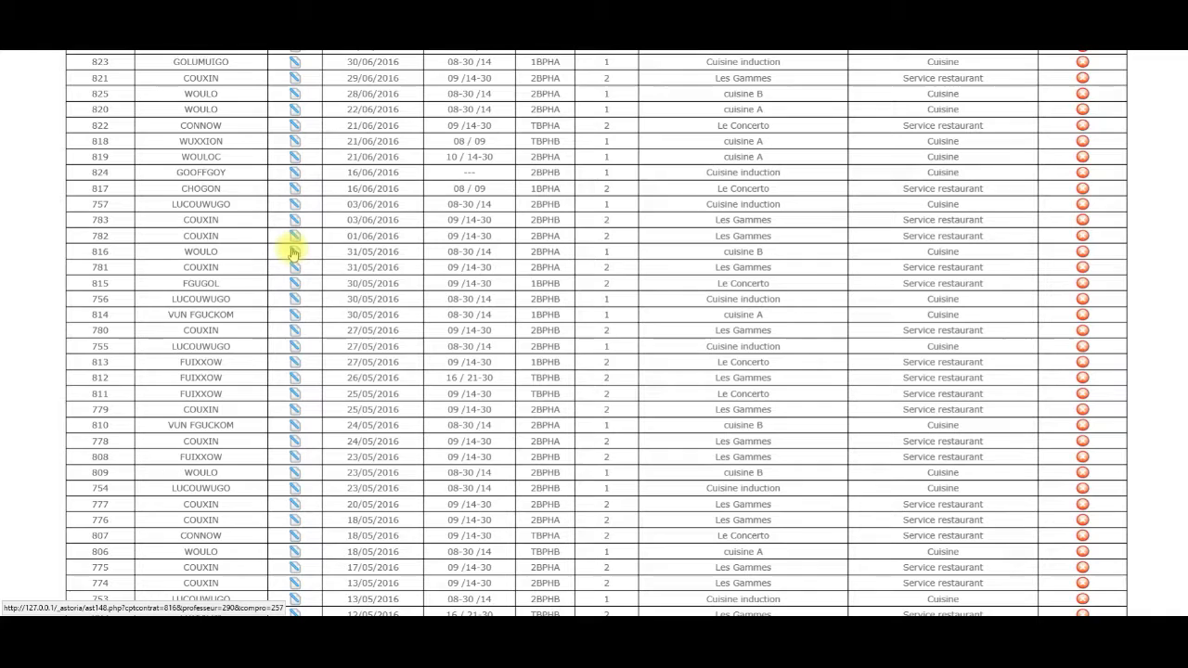
{"action": "scroll", "coordinate": [295, 455], "scroll_direction": "down", "scroll_amount": 3}
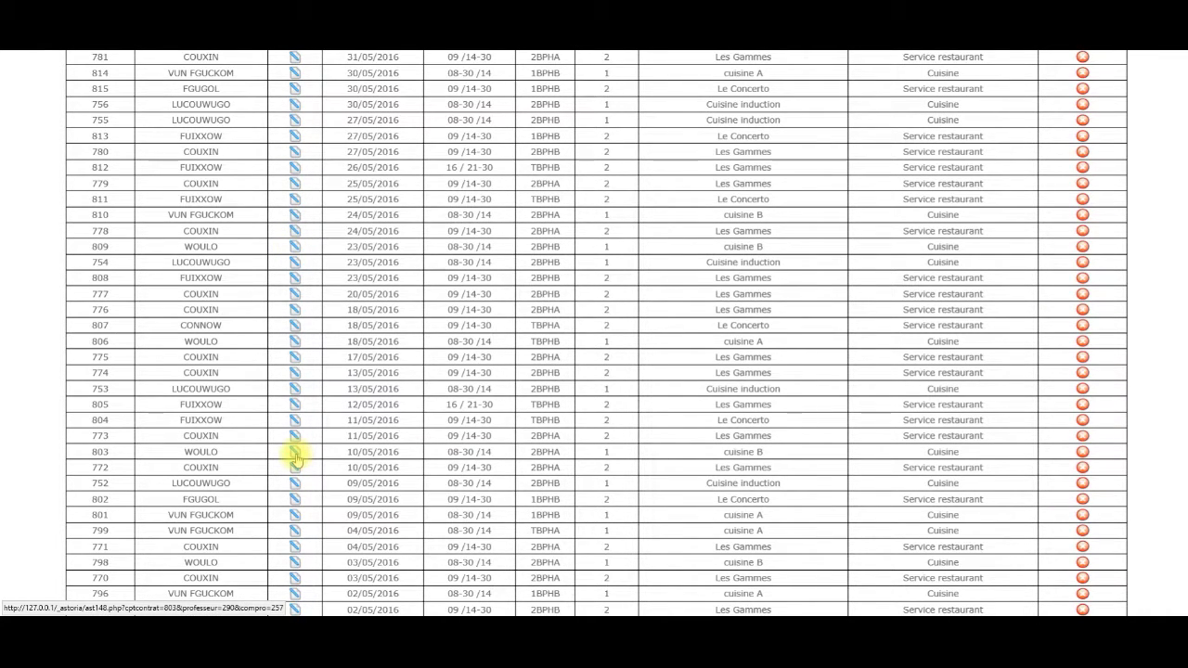
{"action": "left_click", "coordinate": [295, 455]}
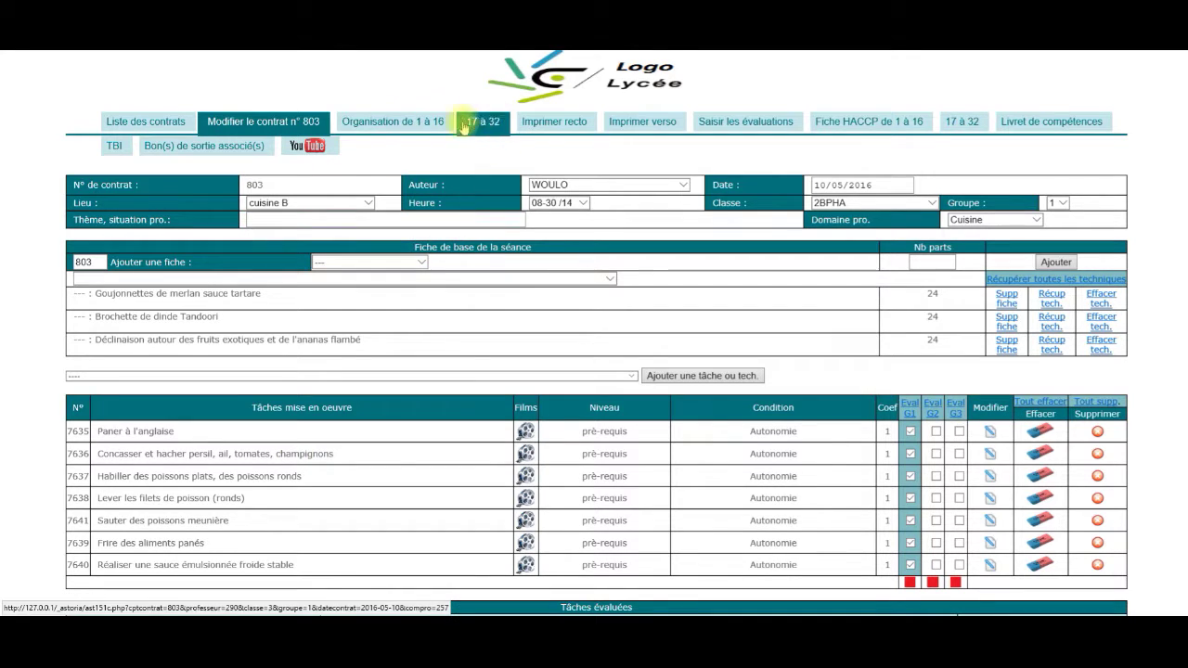
Step: Review the contract's organisation for posts 1 to 16, its rotation table and student list, and return to the contract
{"action": "left_click", "coordinate": [394, 124]}
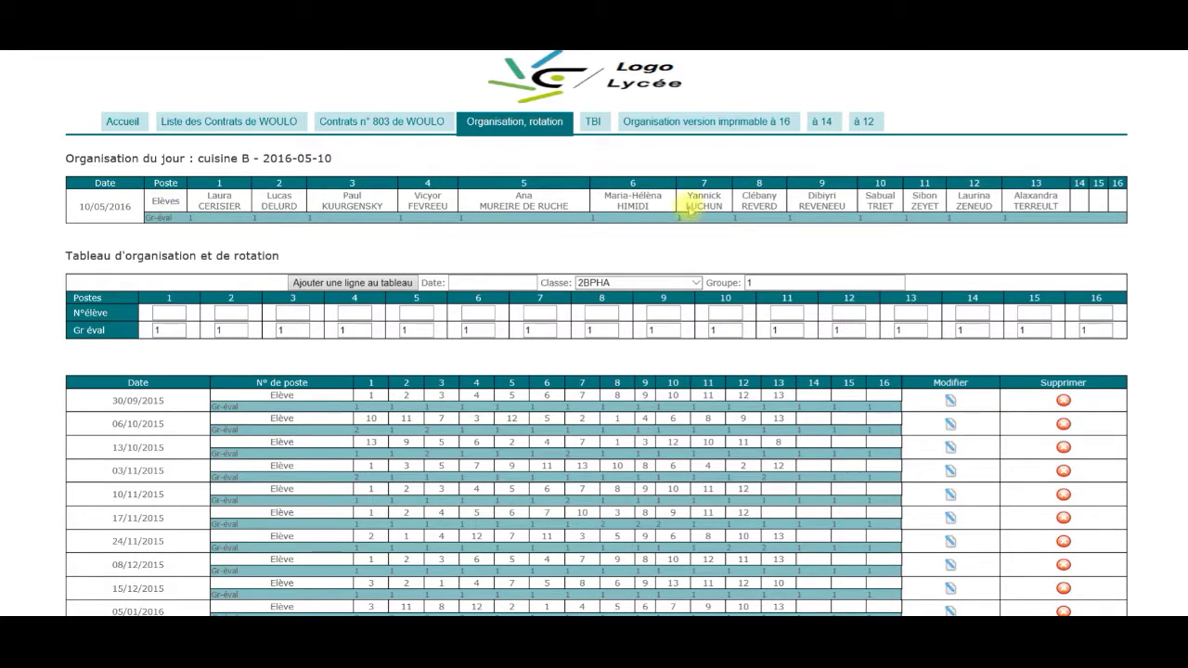
{"action": "scroll", "coordinate": [270, 389], "scroll_direction": "down", "scroll_amount": 5}
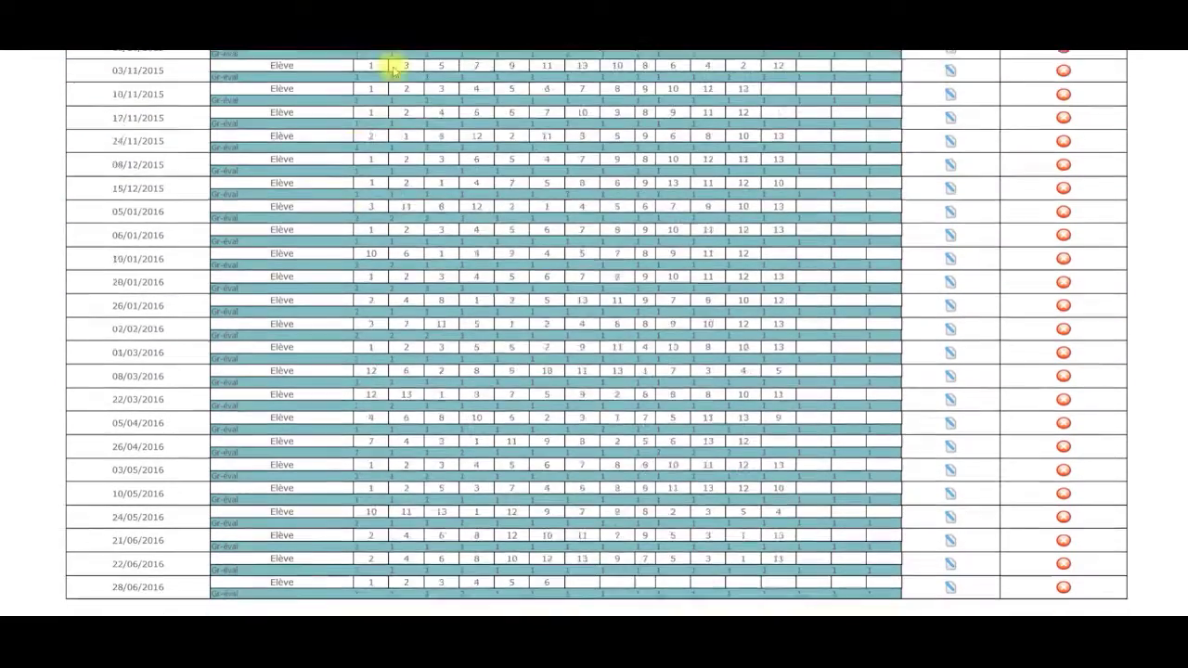
{"action": "scroll", "coordinate": [429, 250], "scroll_direction": "down", "scroll_amount": 5}
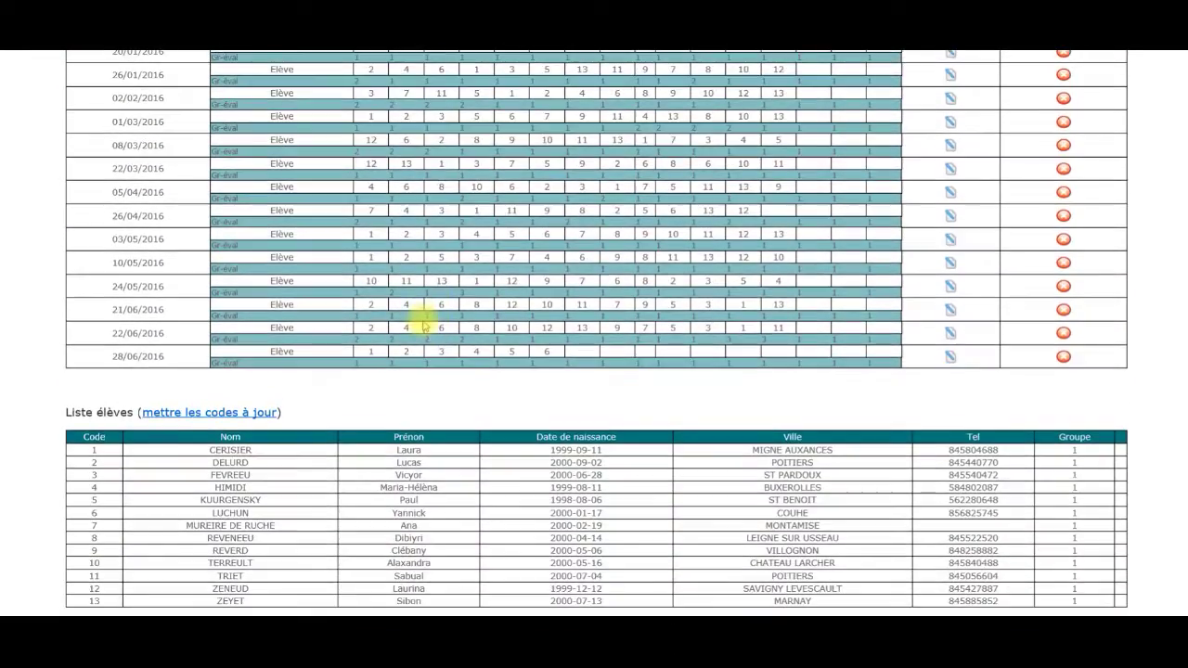
{"action": "scroll", "coordinate": [371, 297], "scroll_direction": "up", "scroll_amount": 10}
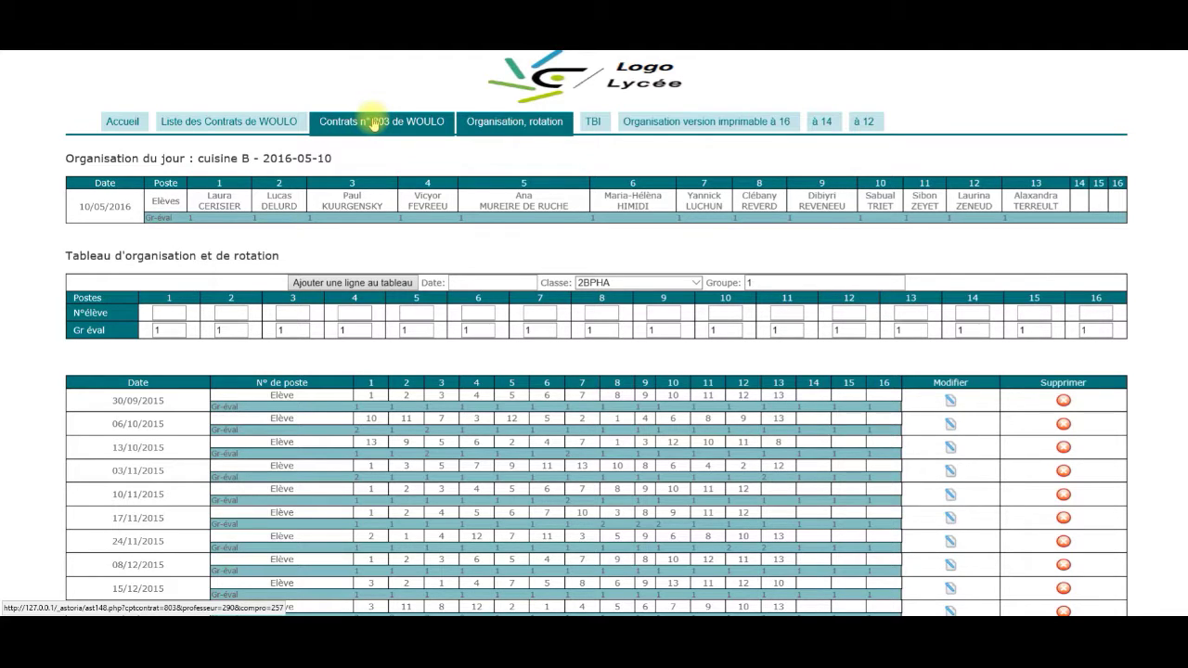
{"action": "left_click", "coordinate": [373, 124]}
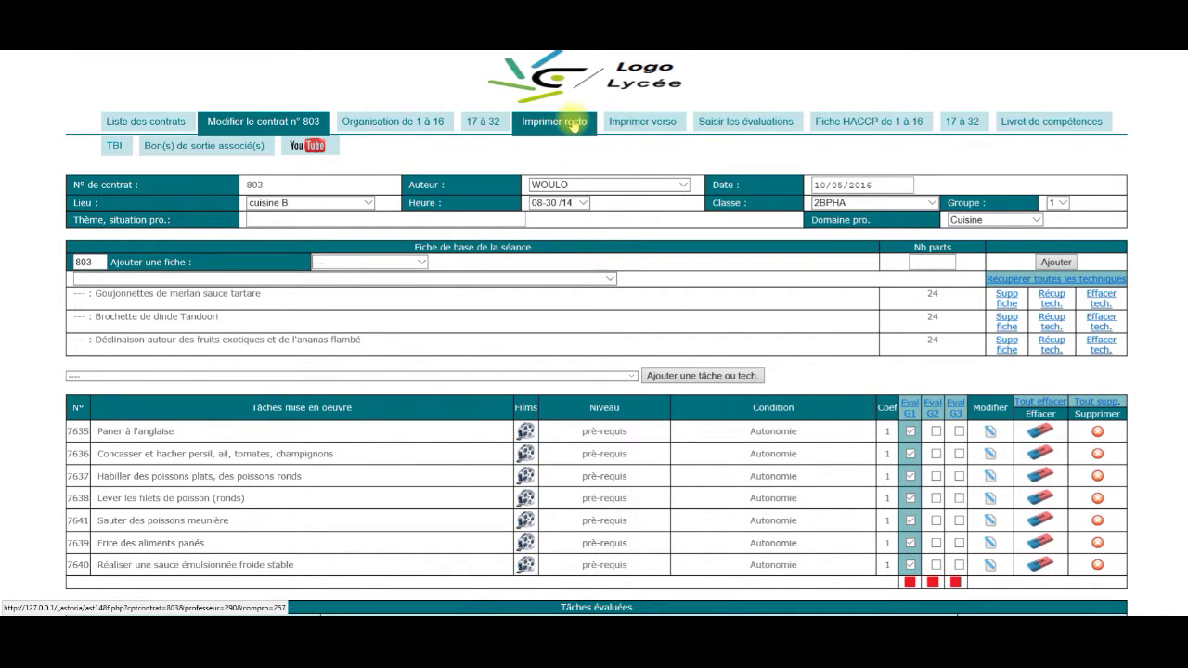
Step: Examine the verso evaluation table of the 2BPHA contract for all three groups without printing it, and close it
{"action": "left_click", "coordinate": [629, 123]}
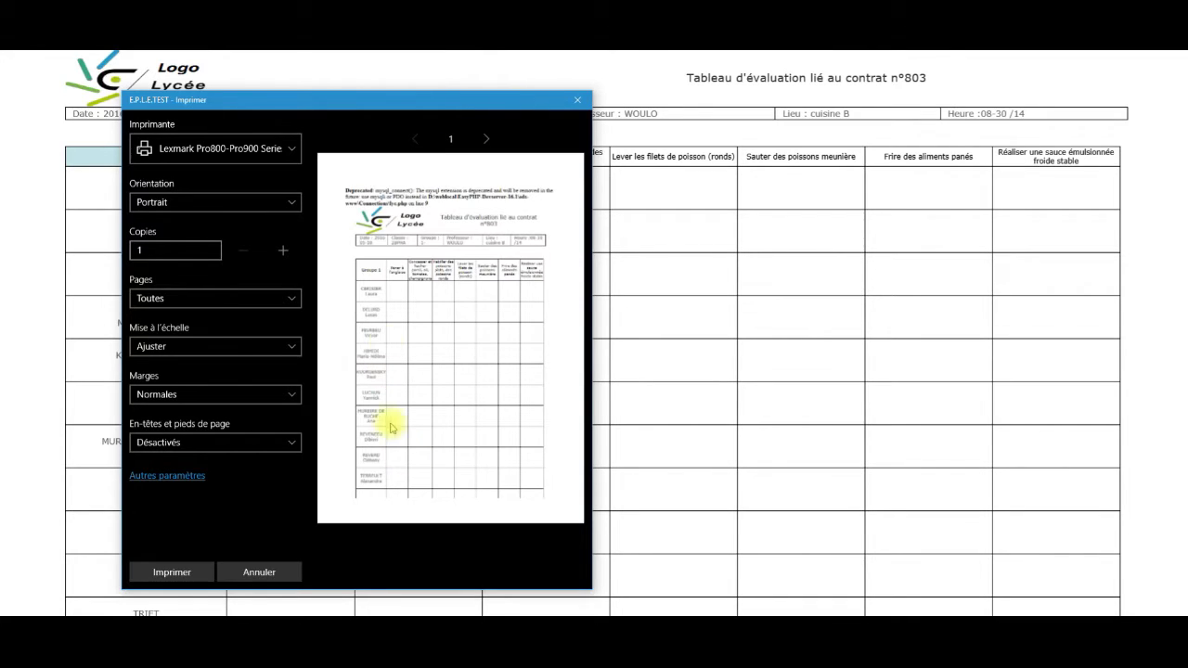
{"action": "left_click", "coordinate": [578, 99]}
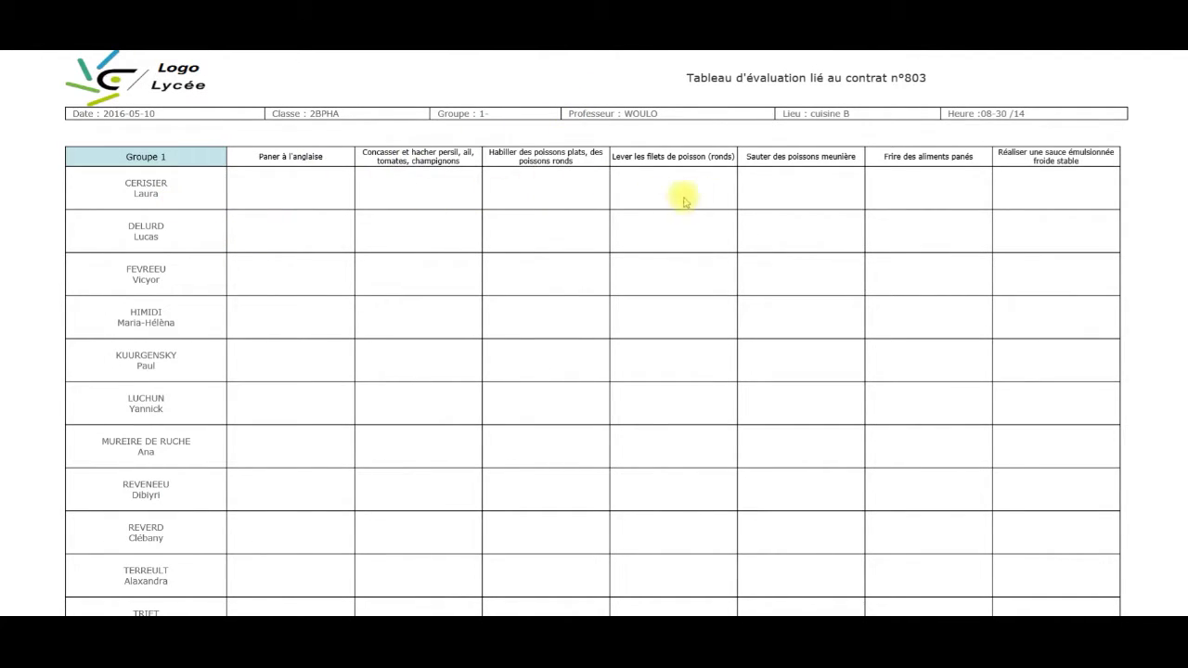
{"action": "scroll", "coordinate": [184, 170], "scroll_direction": "down", "scroll_amount": 3}
{"action": "scroll", "coordinate": [185, 170], "scroll_direction": "down", "scroll_amount": 2}
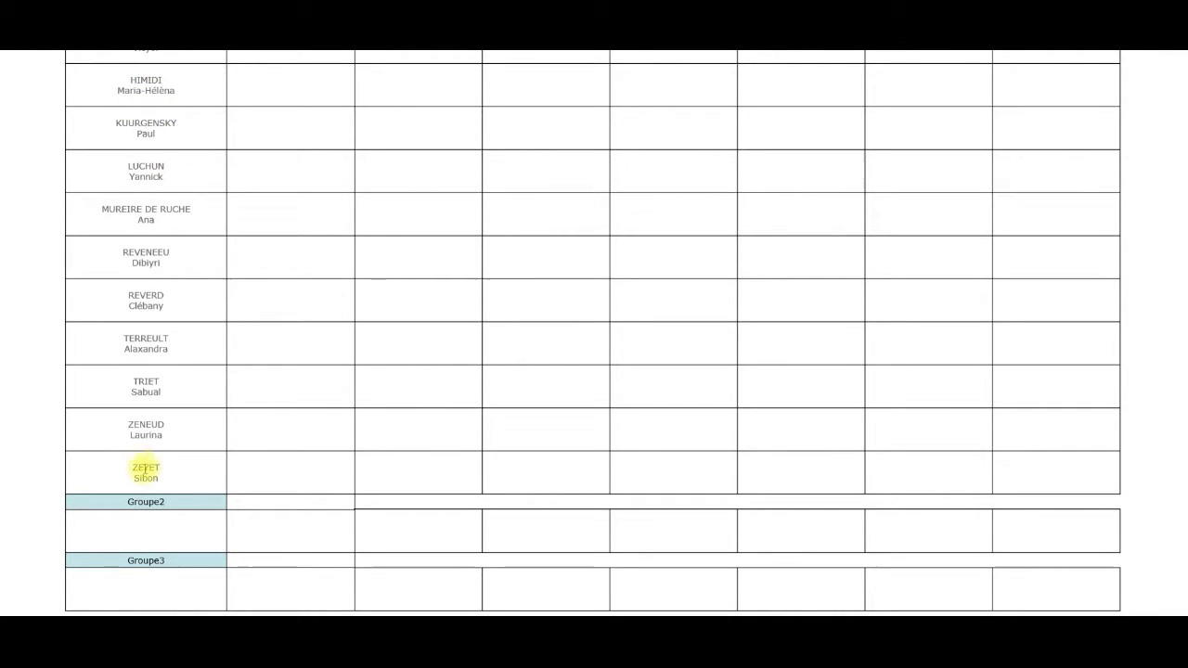
{"action": "scroll", "coordinate": [148, 432], "scroll_direction": "up", "scroll_amount": 4}
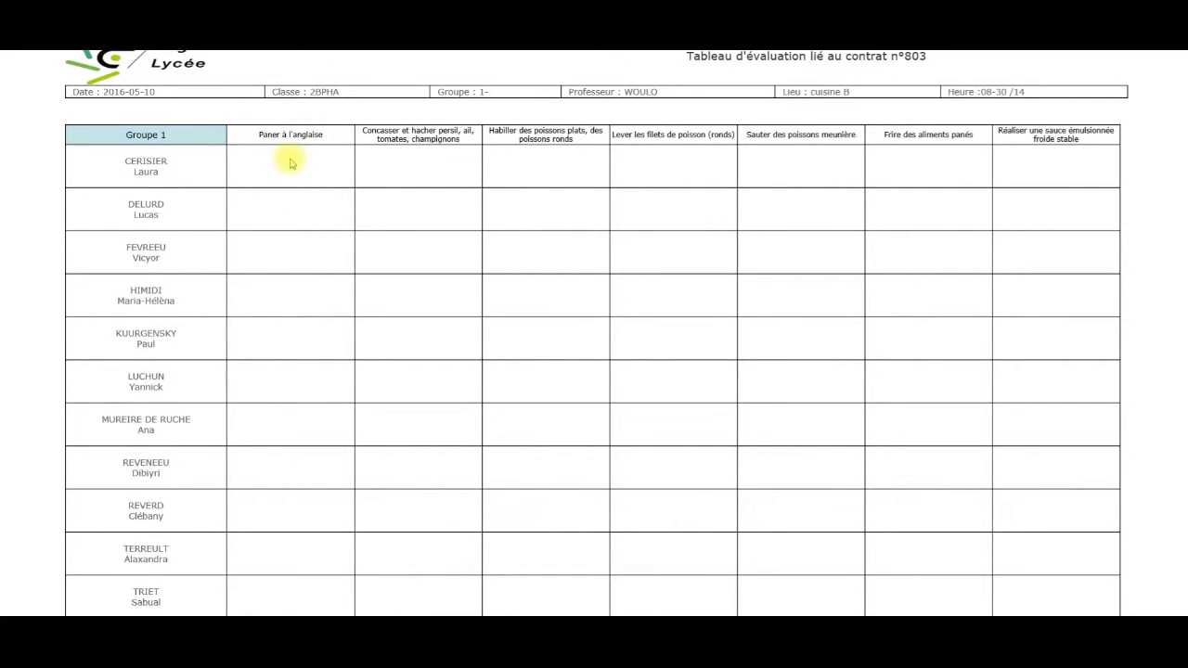
{"action": "scroll", "coordinate": [287, 161], "scroll_direction": "up", "scroll_amount": 1}
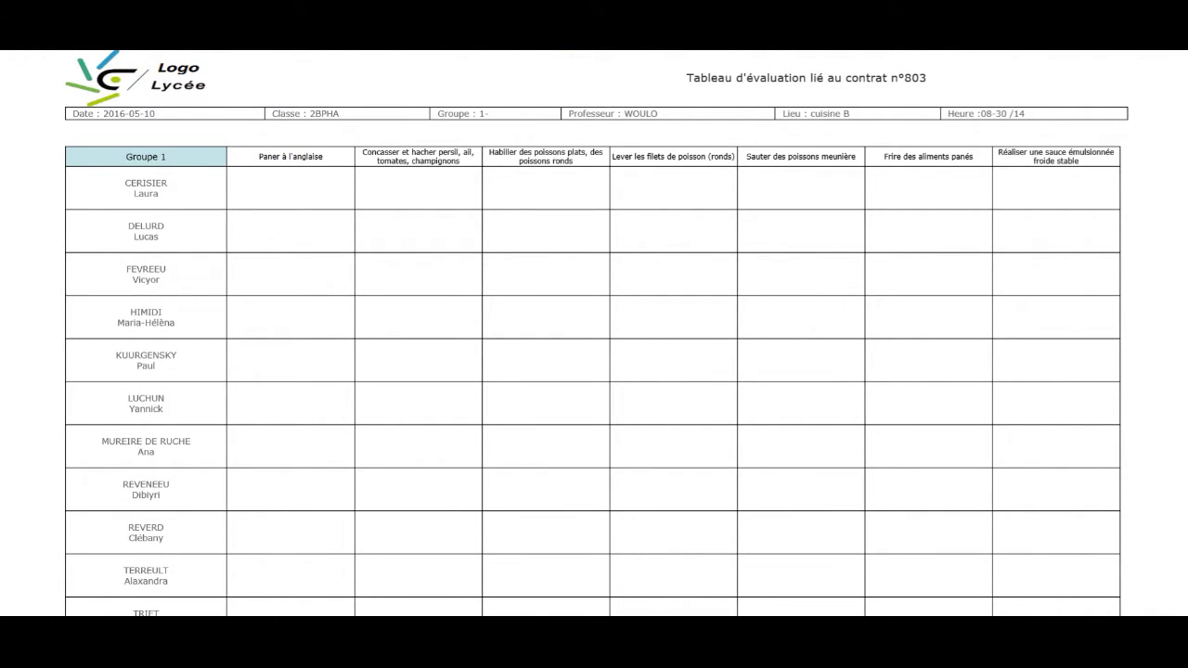
{"action": "key", "text": "ctrl+w"}
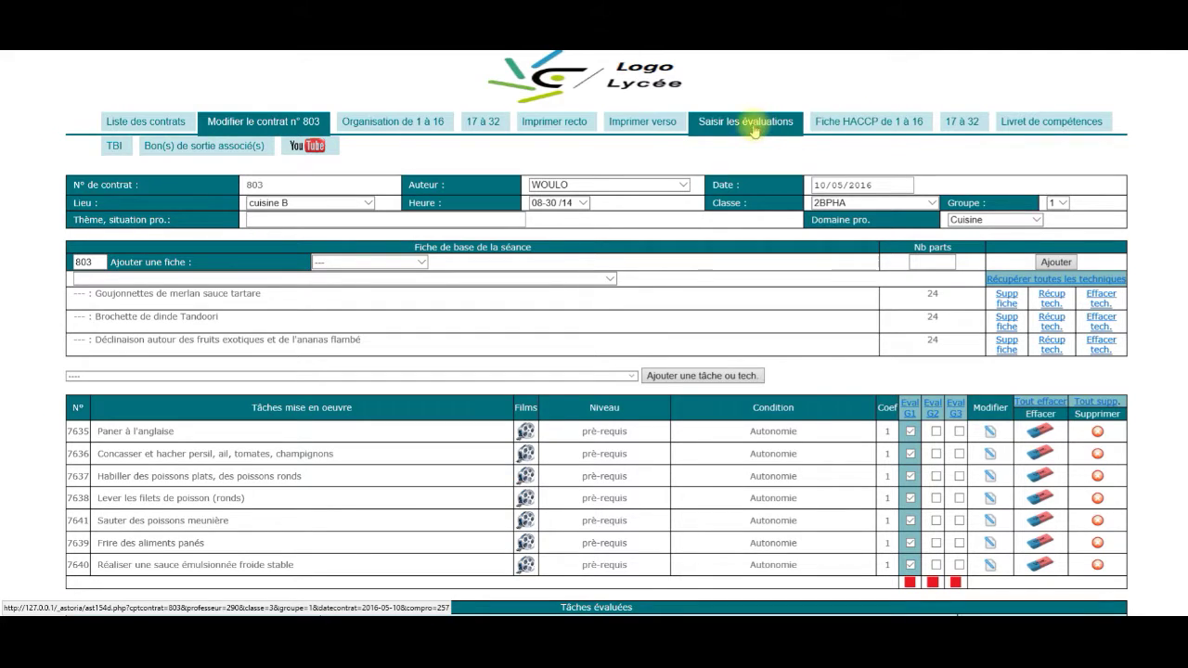
Step: Open the HACCP sheet for posts 1 to 16 and review it down to the goods return form
{"action": "left_click", "coordinate": [872, 125]}
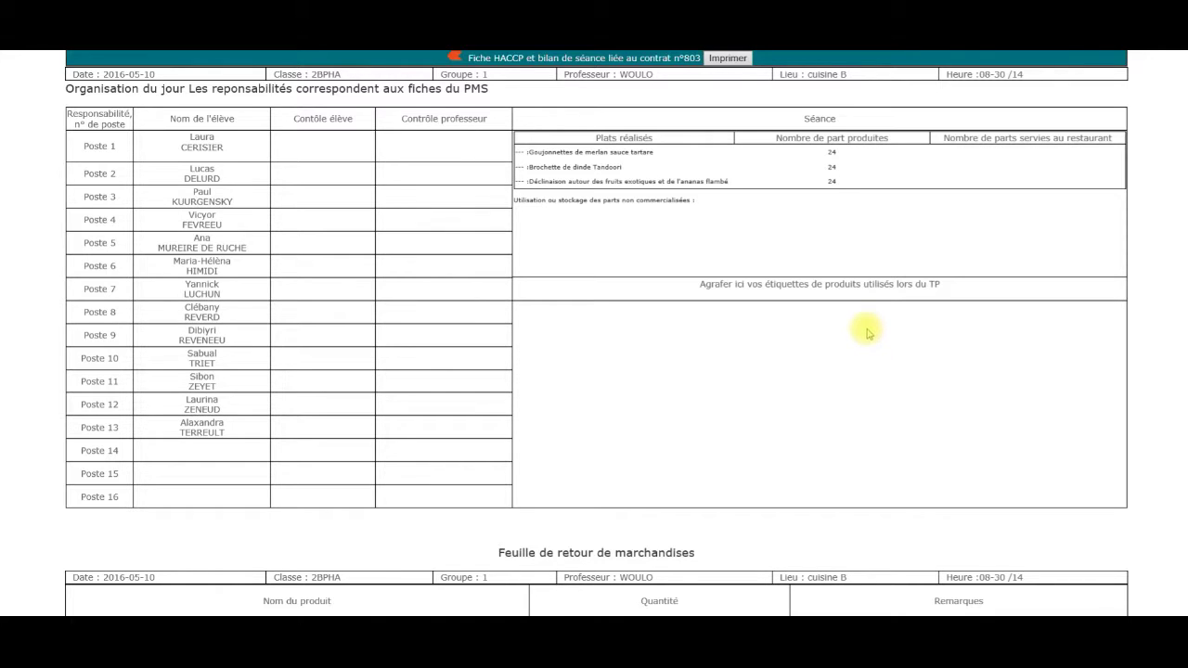
{"action": "scroll", "coordinate": [863, 328], "scroll_direction": "down", "scroll_amount": 3}
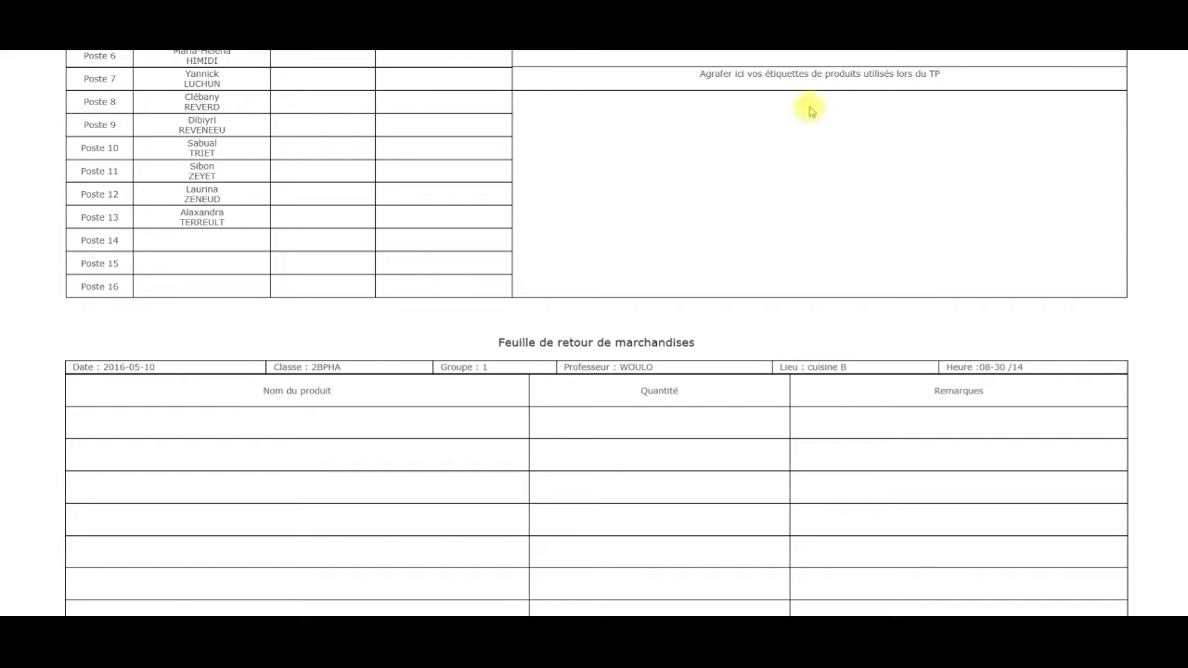
{"action": "scroll", "coordinate": [684, 354], "scroll_direction": "down", "scroll_amount": 3}
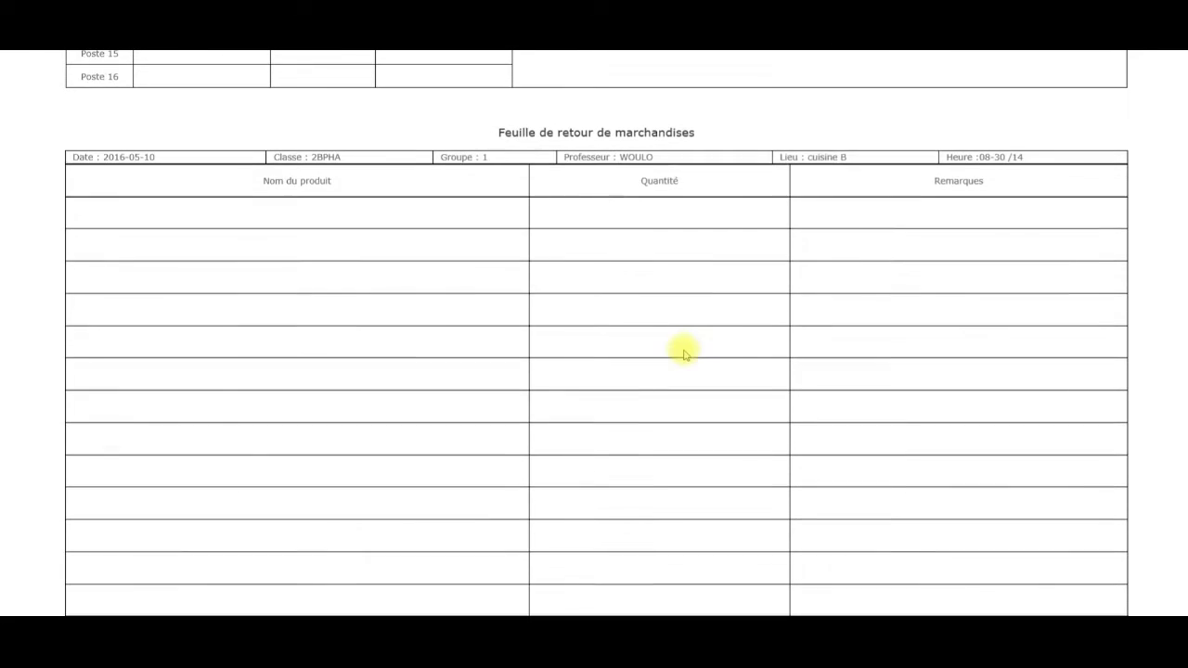